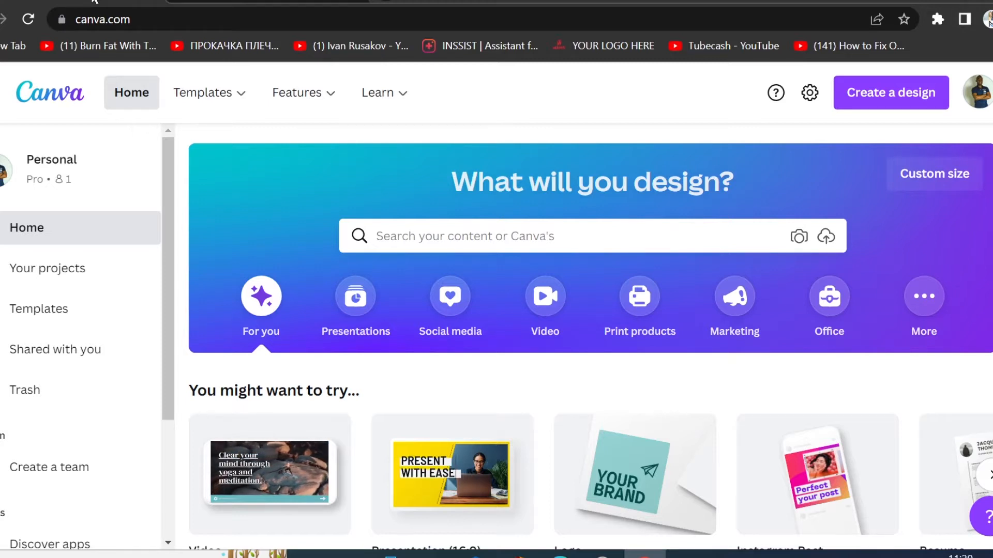
Search the templates for "youtube intro".
left_click(442, 236)
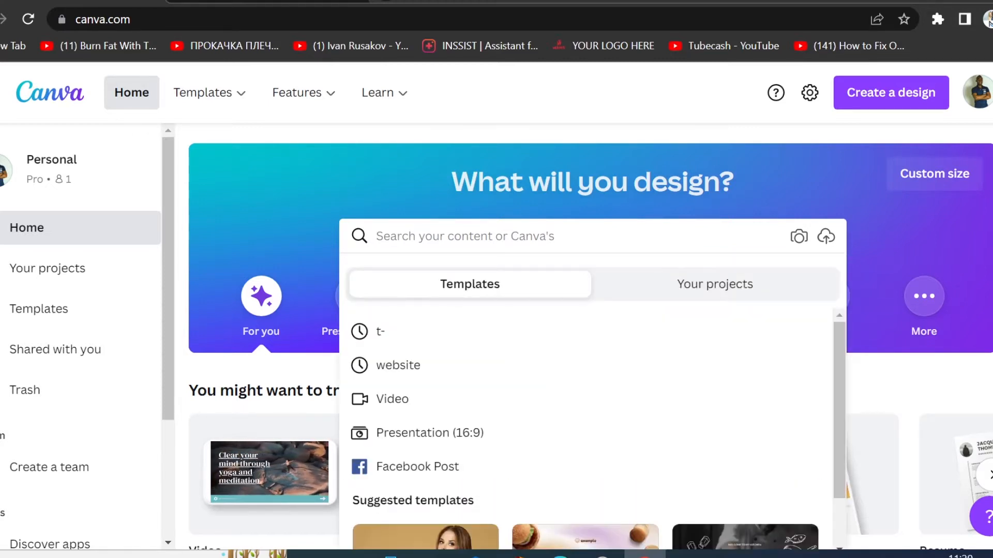
type("yout")
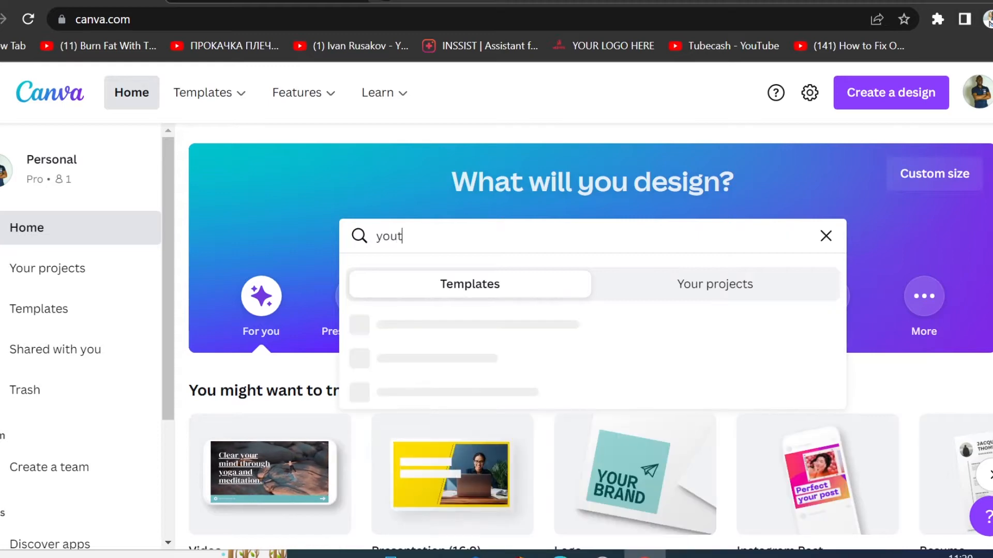
type("ube intro")
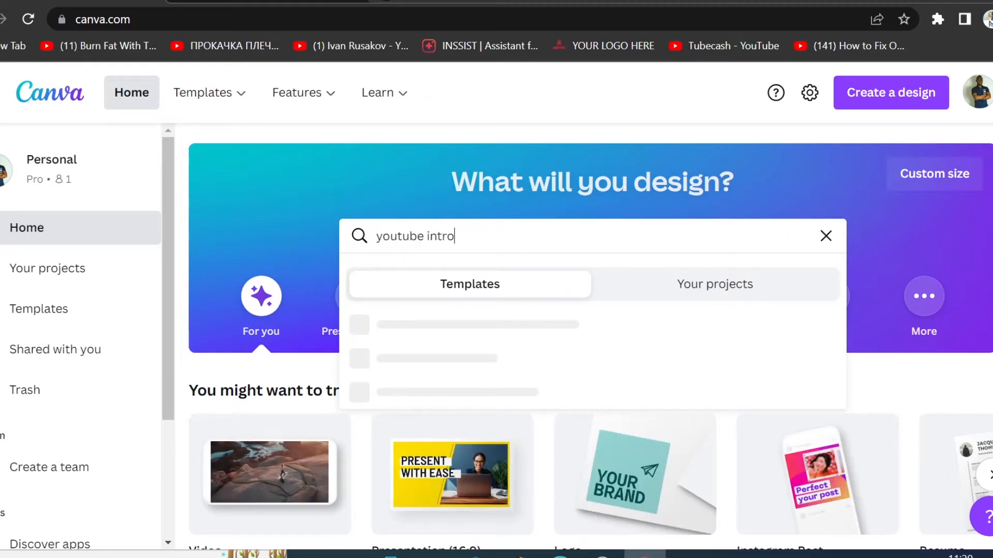
key("Return")
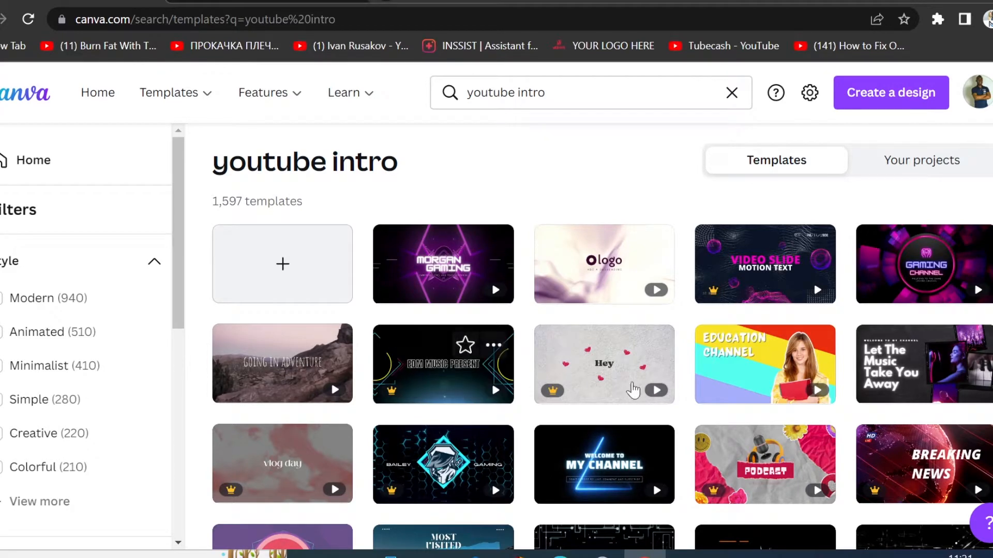
Browse the YouTube intro template results and their animated previews for a suitable gaming channel design.
scroll(602, 336, "down", 3)
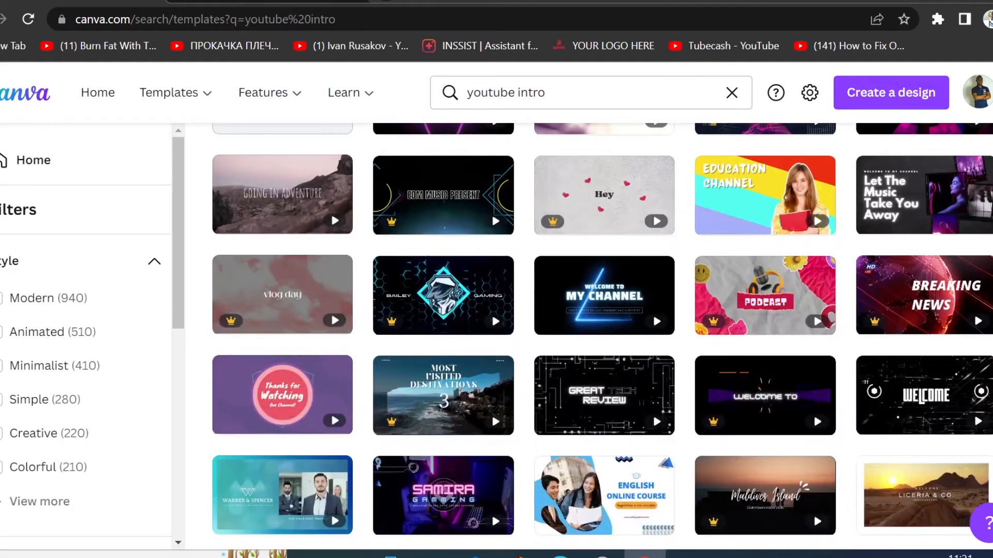
scroll(602, 336, "down", 8)
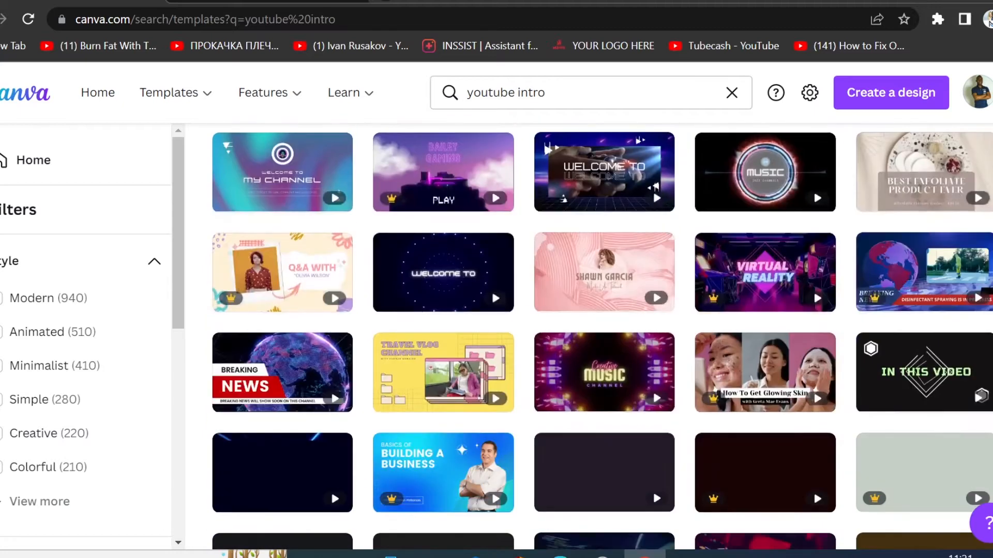
scroll(803, 403, "down", 2)
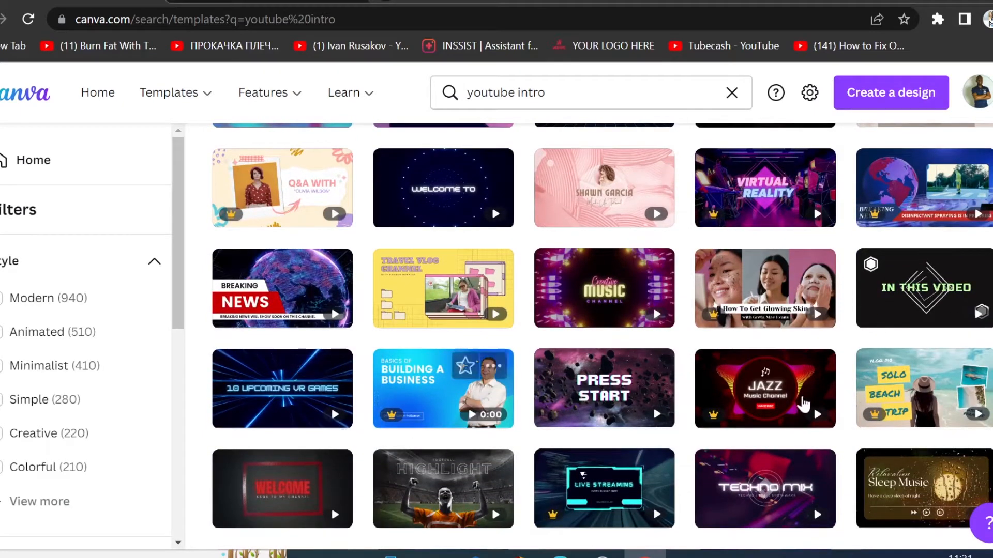
scroll(879, 401, "down", 5)
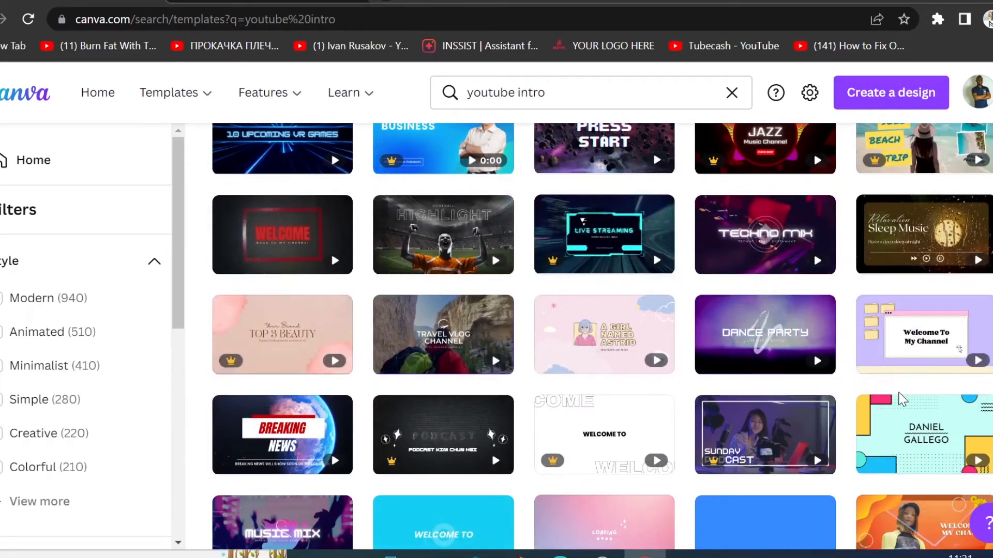
scroll(903, 400, "down", 5)
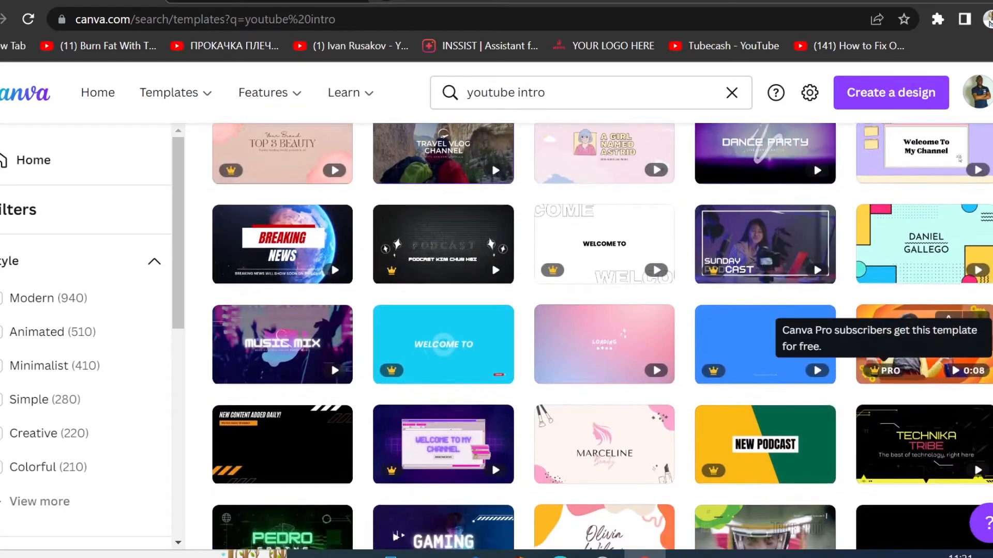
scroll(900, 400, "down", 15)
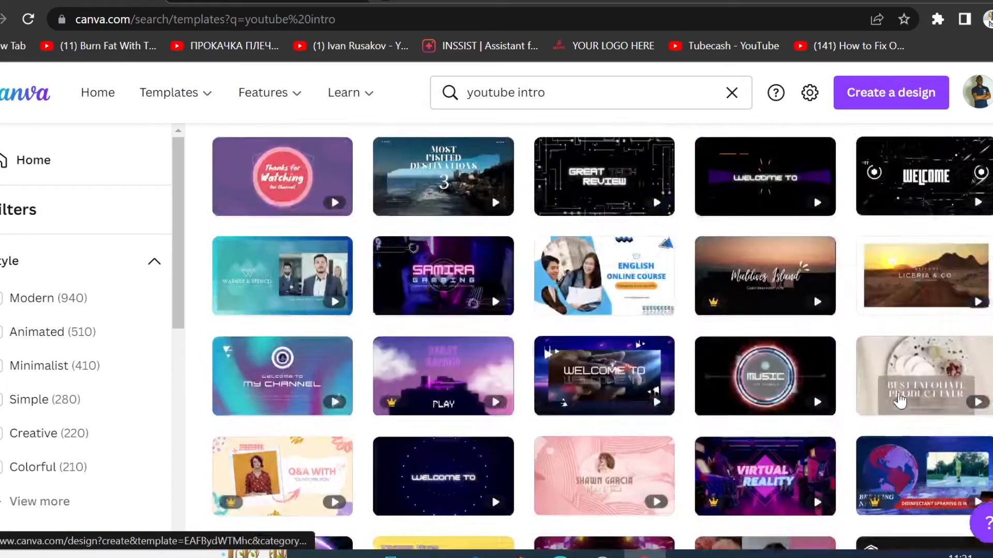
scroll(900, 399, "up", 5)
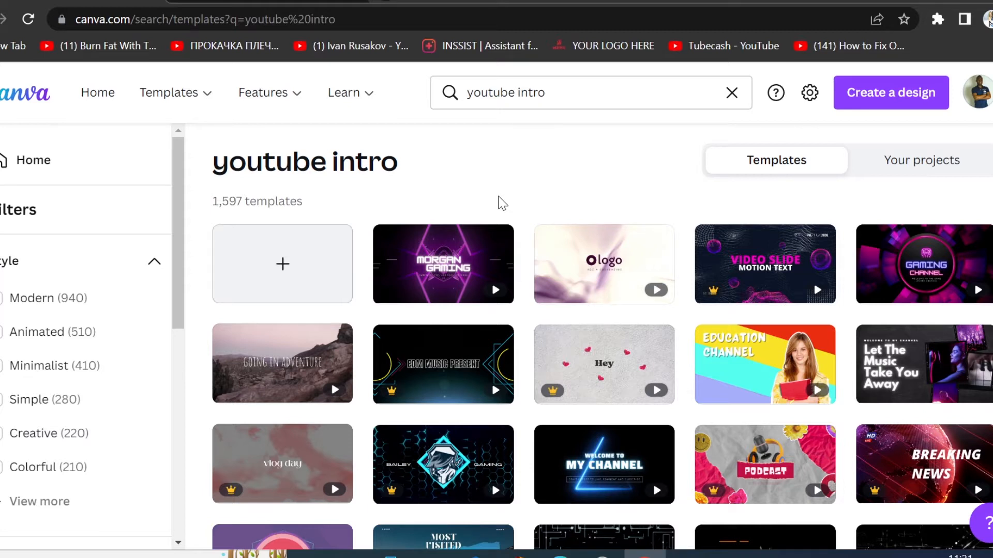
mouse_move(463, 253)
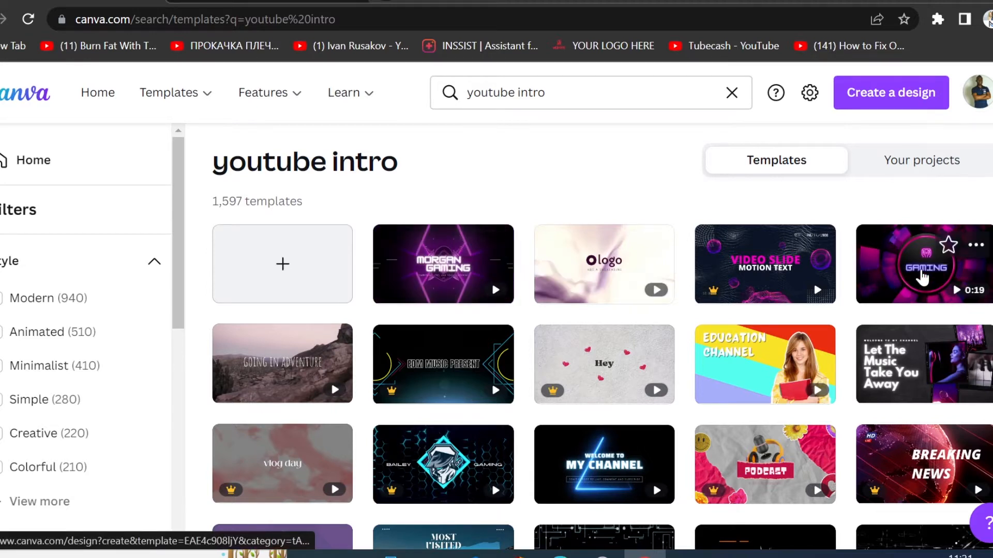
mouse_move(781, 286)
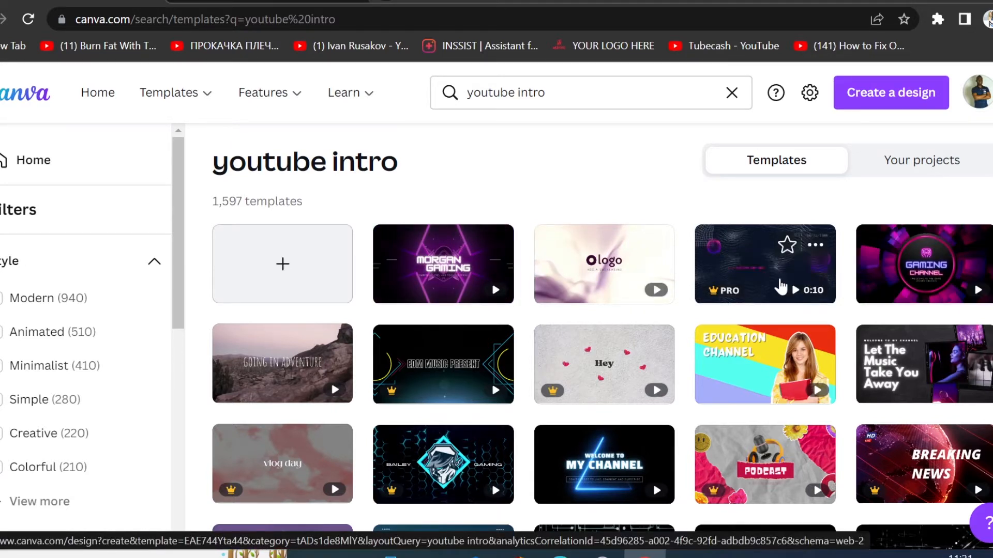
scroll(781, 286, "down", 5)
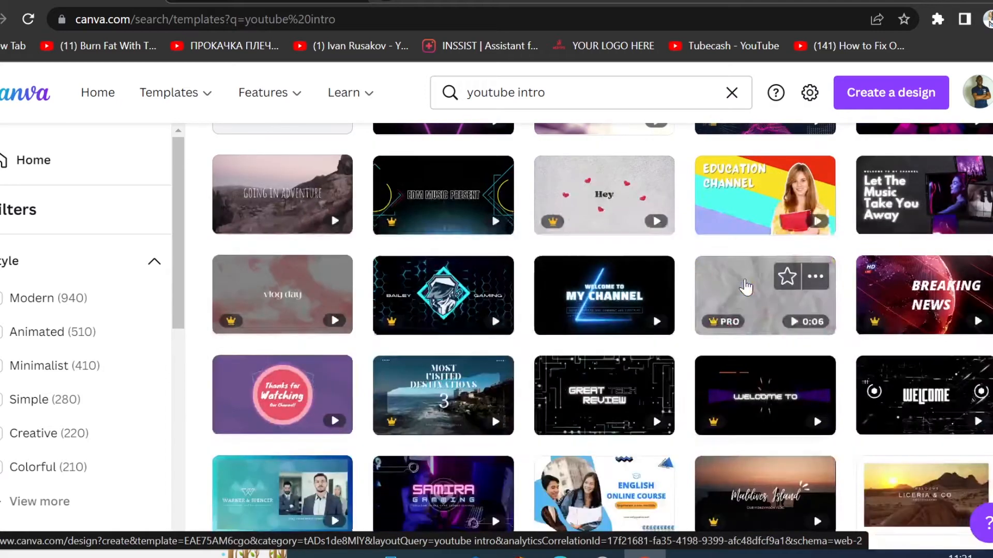
scroll(748, 286, "down", 3)
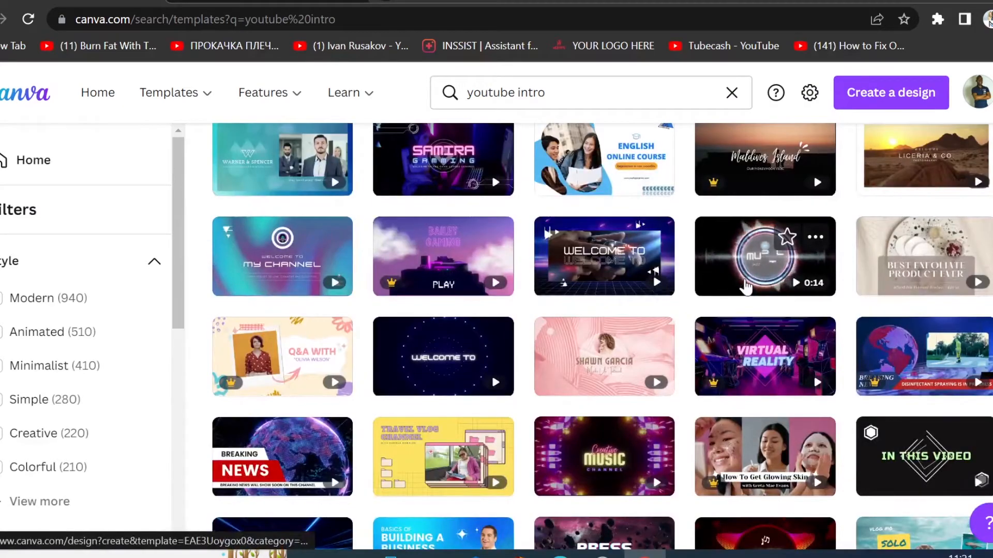
scroll(745, 286, "down", 2)
scroll(746, 286, "down", 3)
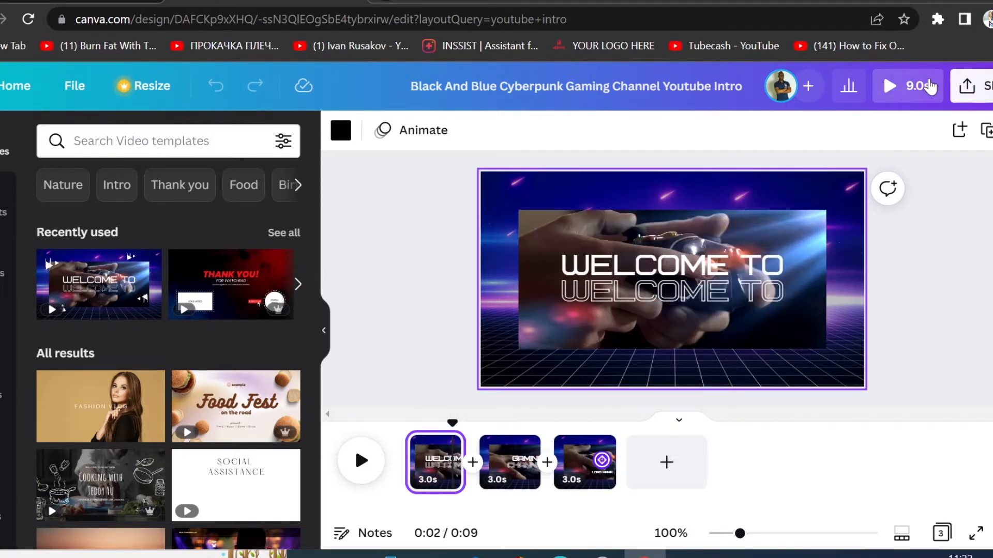
Play the full preview of the gaming channel intro and close it.
left_click(930, 86)
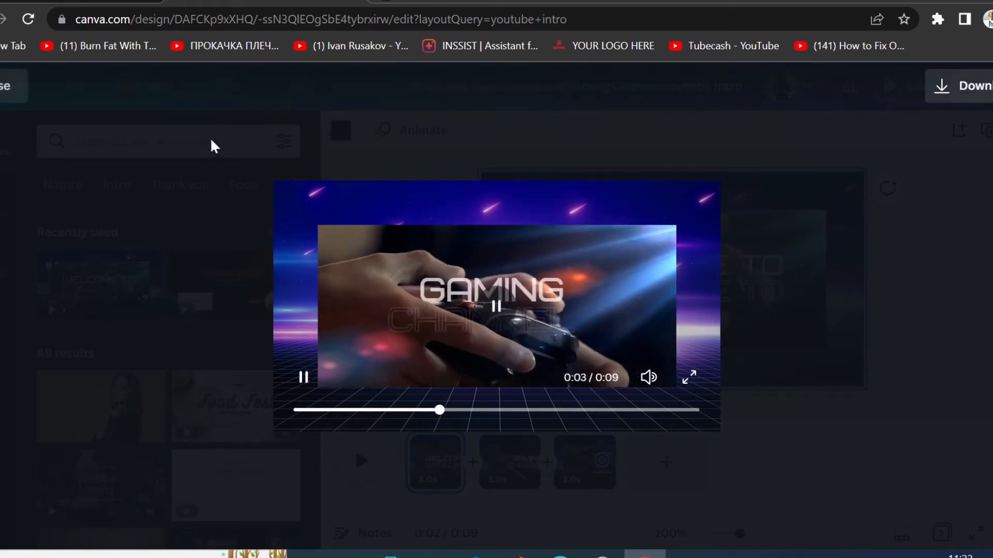
left_click(7, 91)
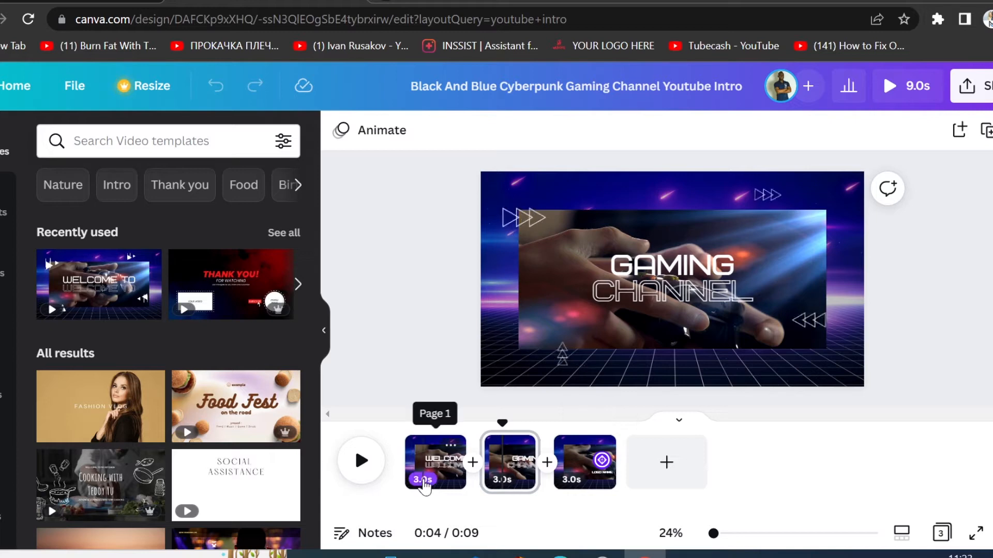
Set the duration of the game controller clip on the first page to 2.0 seconds.
left_click(425, 483)
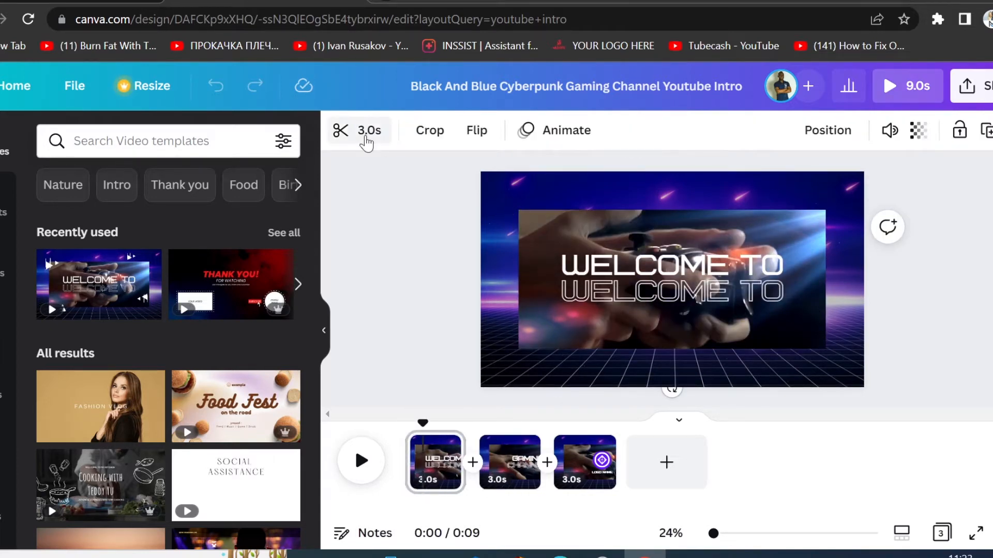
left_click(366, 136)
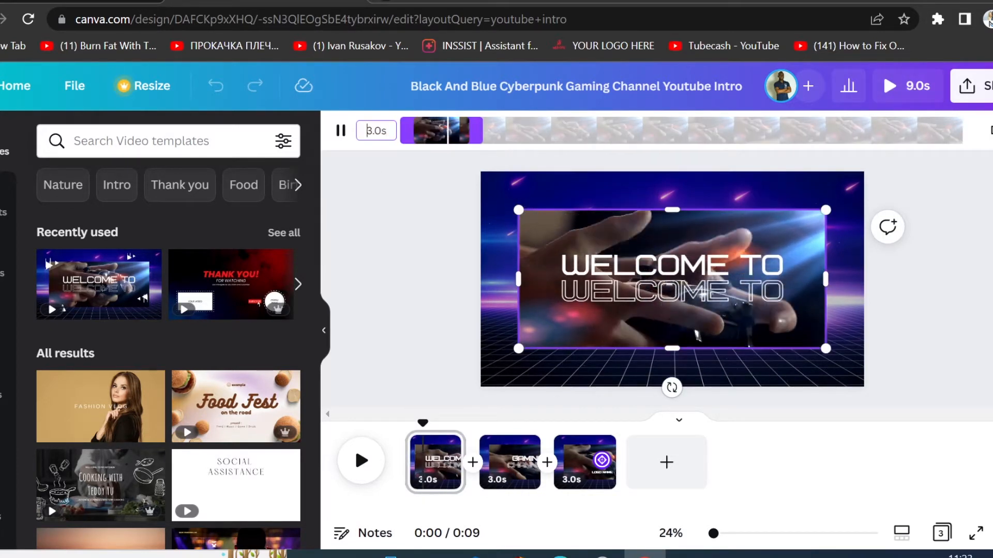
key("Delete")
type("2")
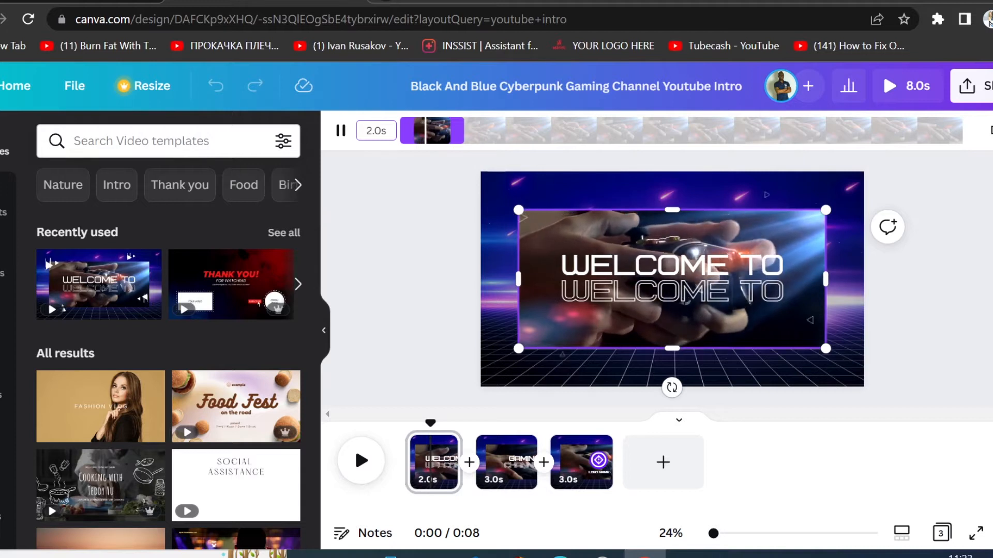
left_click(991, 130)
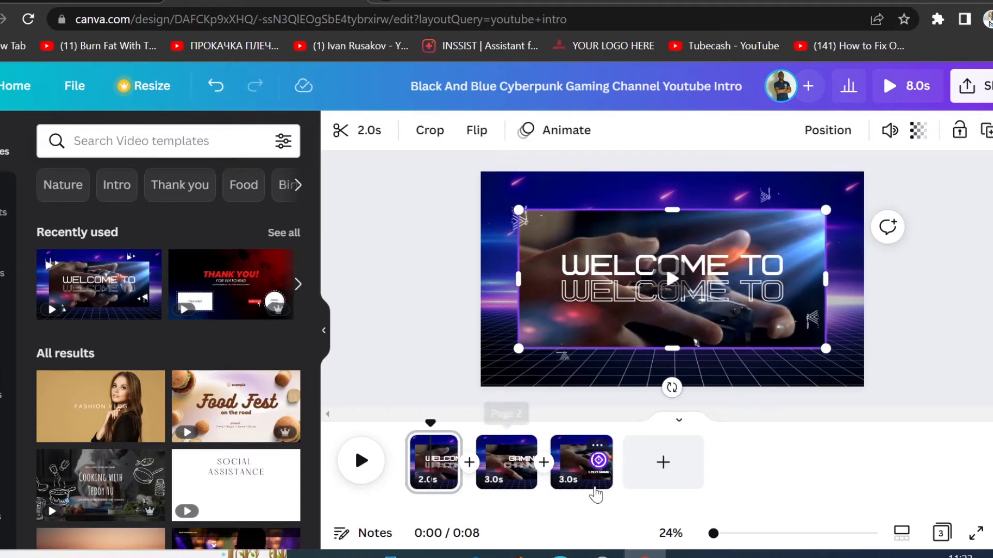
Replace the word "CHANNEL" on the second page with "MAERIT".
left_click(644, 271)
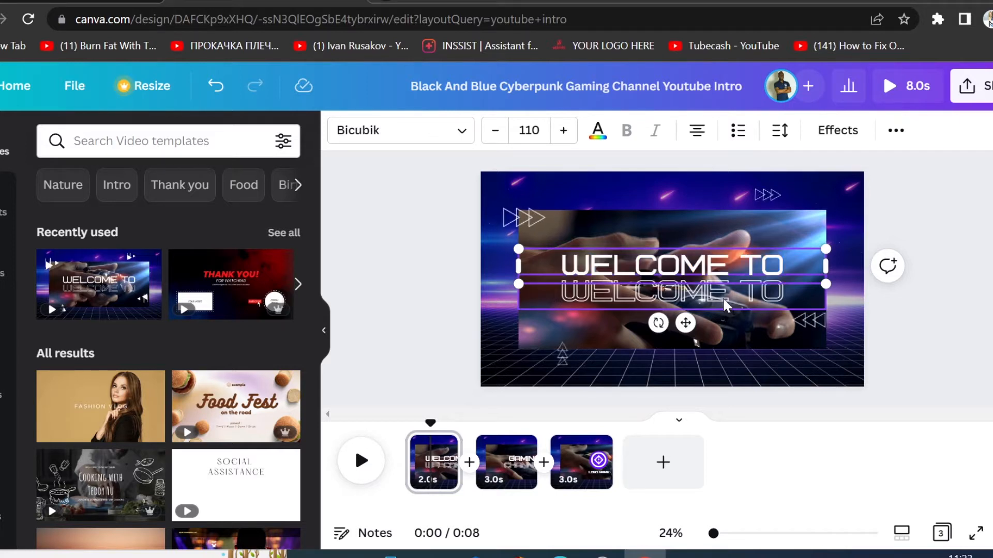
left_click(502, 457)
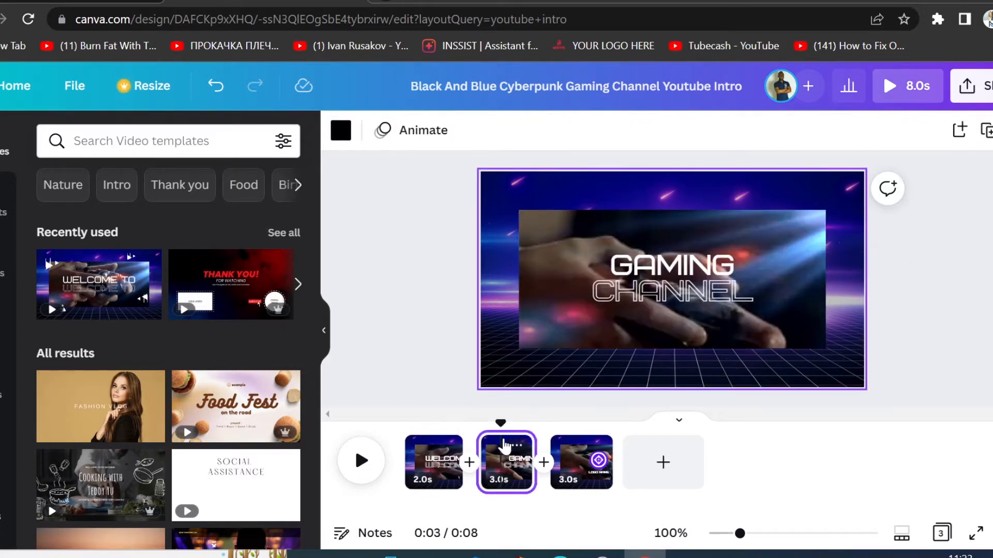
left_click(725, 285)
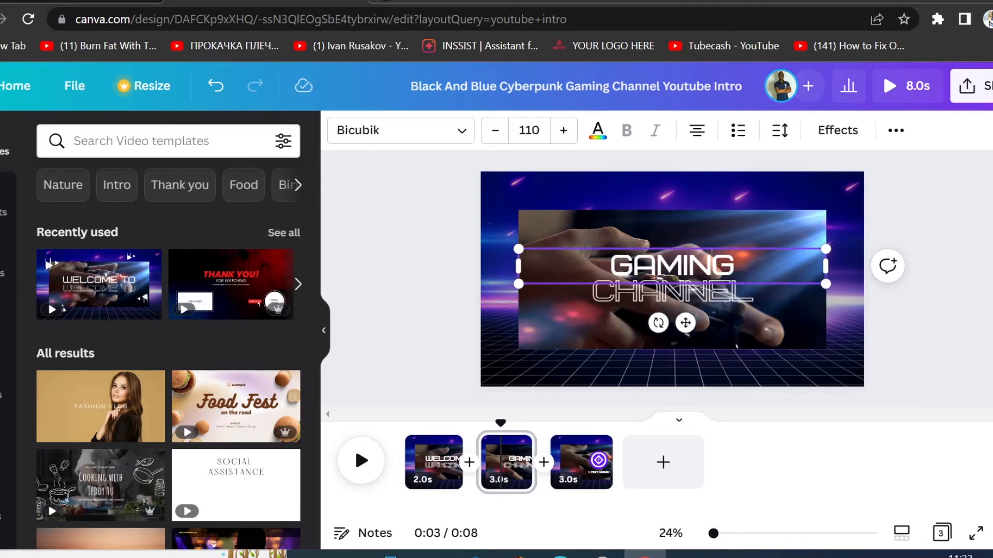
double_click(721, 284)
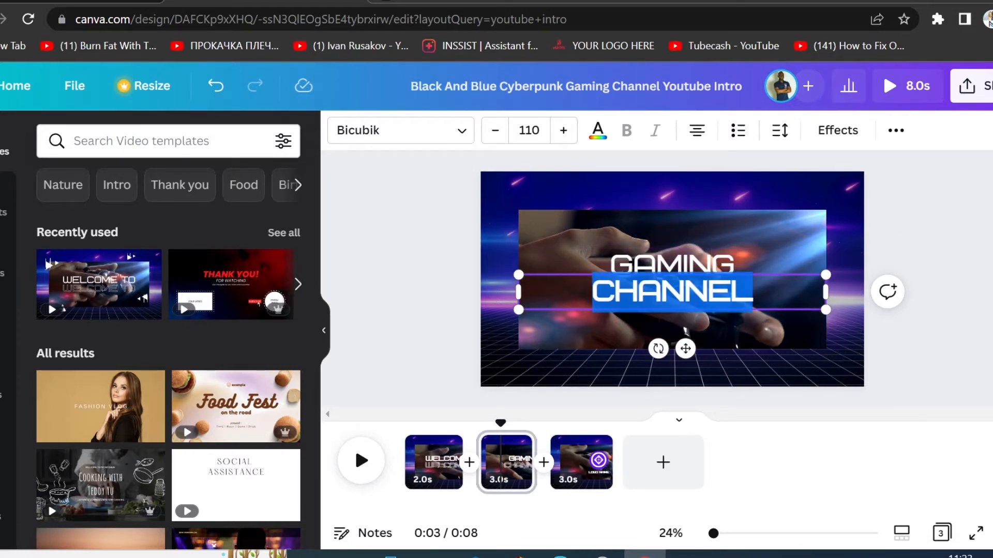
type("MAERIT")
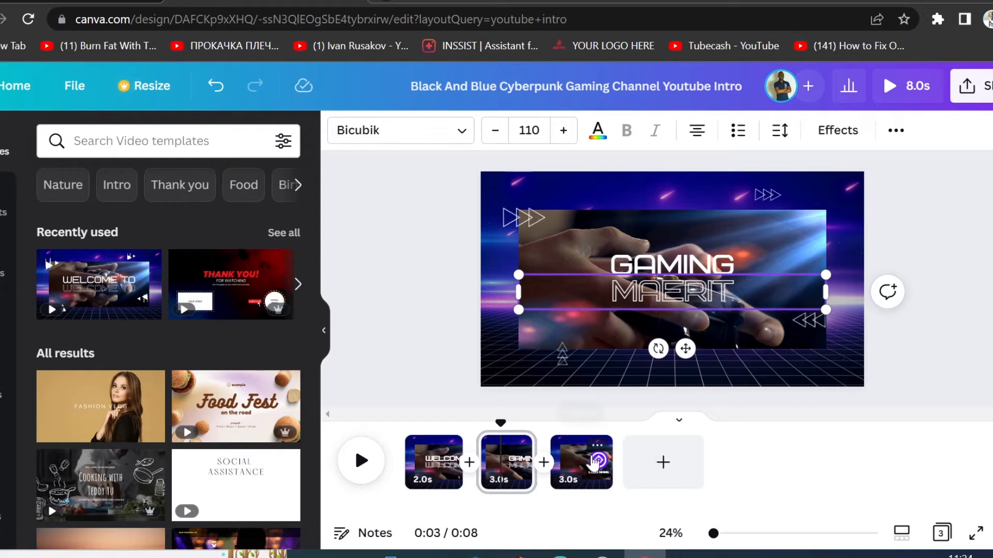
Search the video templates for "logo", narrow to "Circle logo", and try applying the Semi Circle template to the third page.
left_click(573, 479)
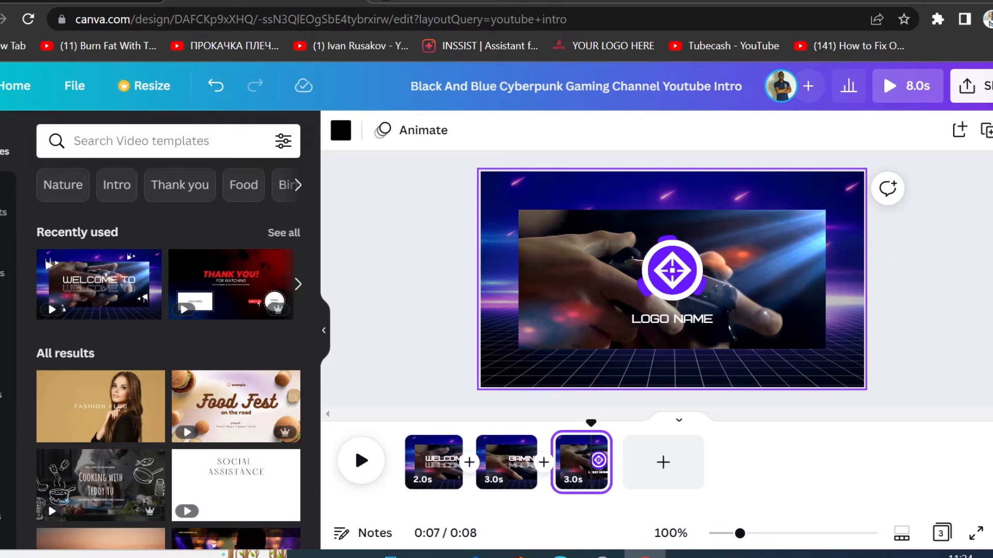
left_click(155, 141)
type("logo")
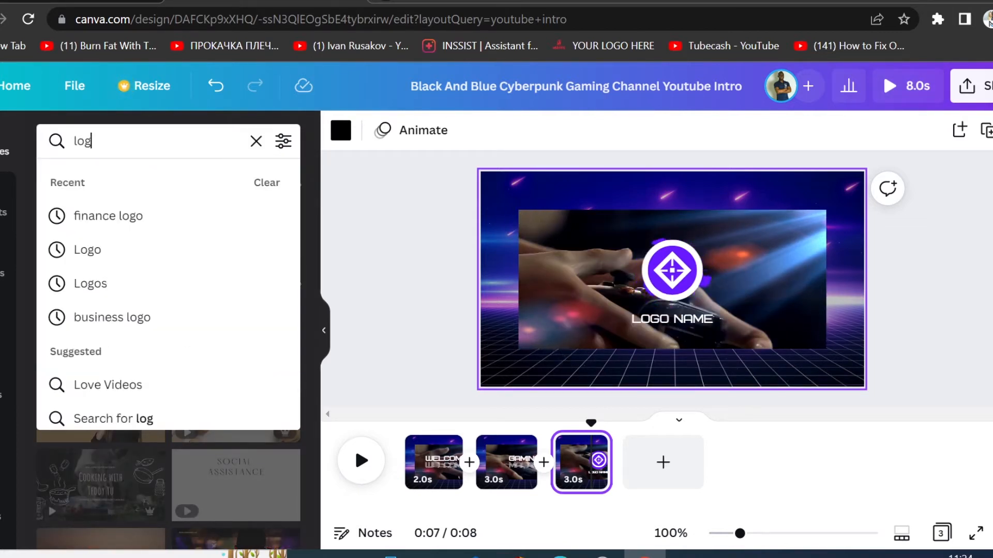
key("Return")
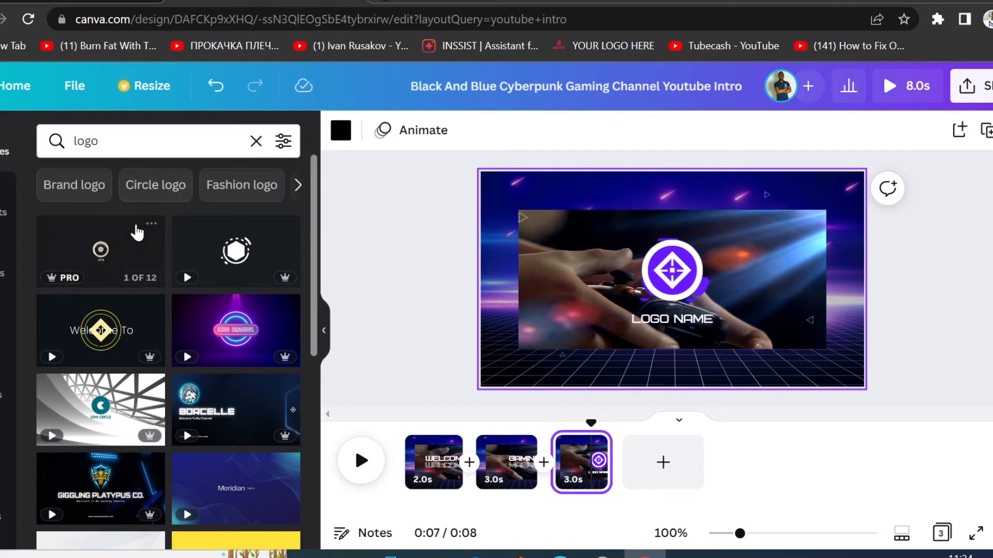
left_click(161, 187)
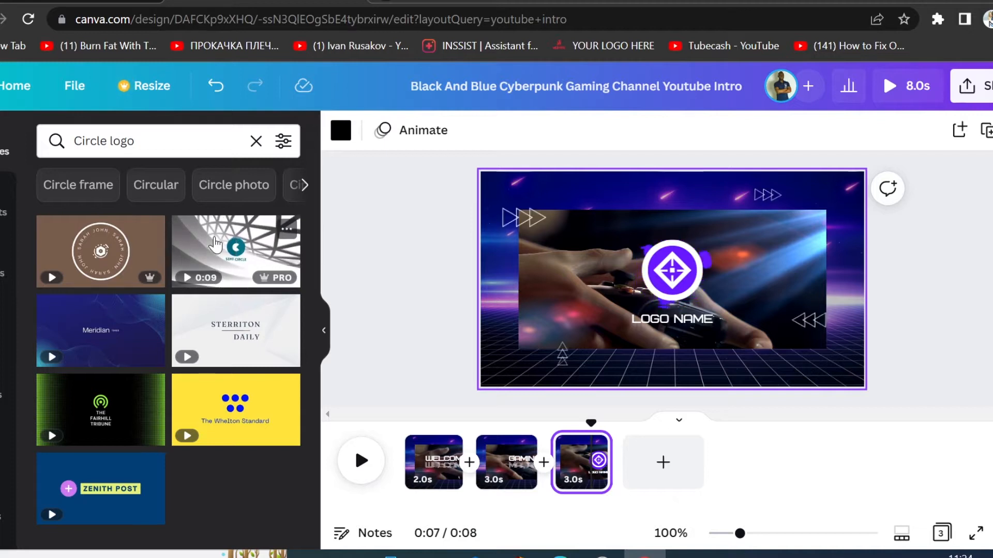
left_click(216, 244)
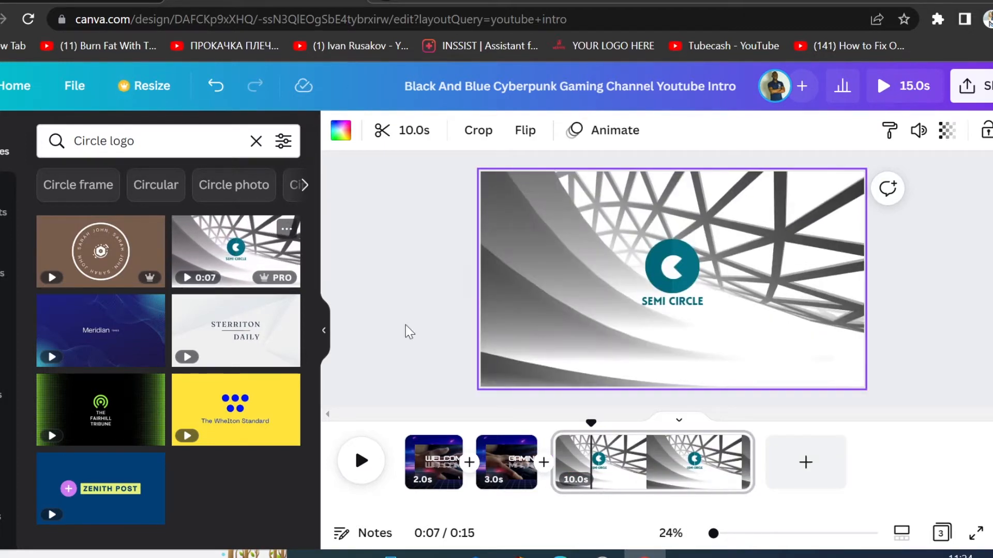
Undo applying the Semi Circle template to the third page.
left_click(675, 258)
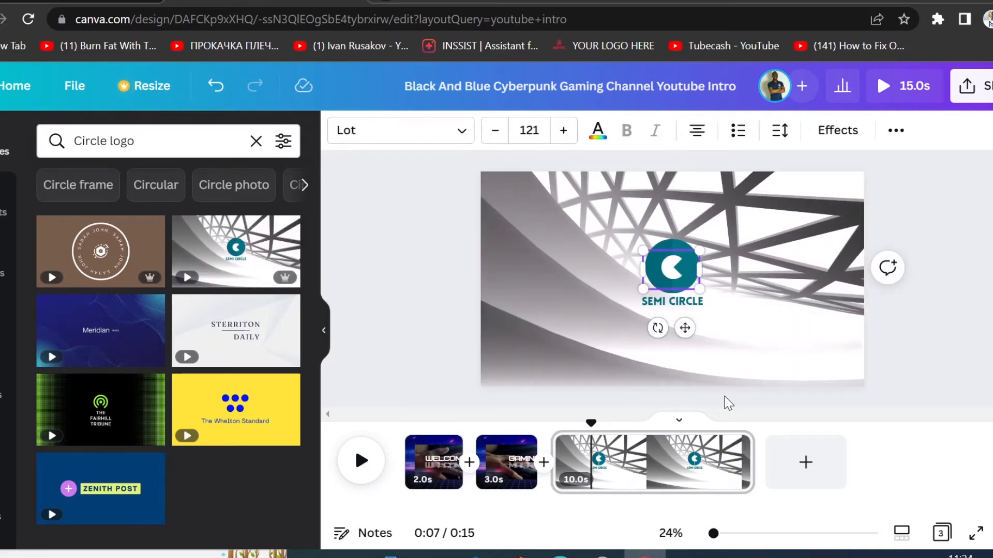
key("ctrl+z")
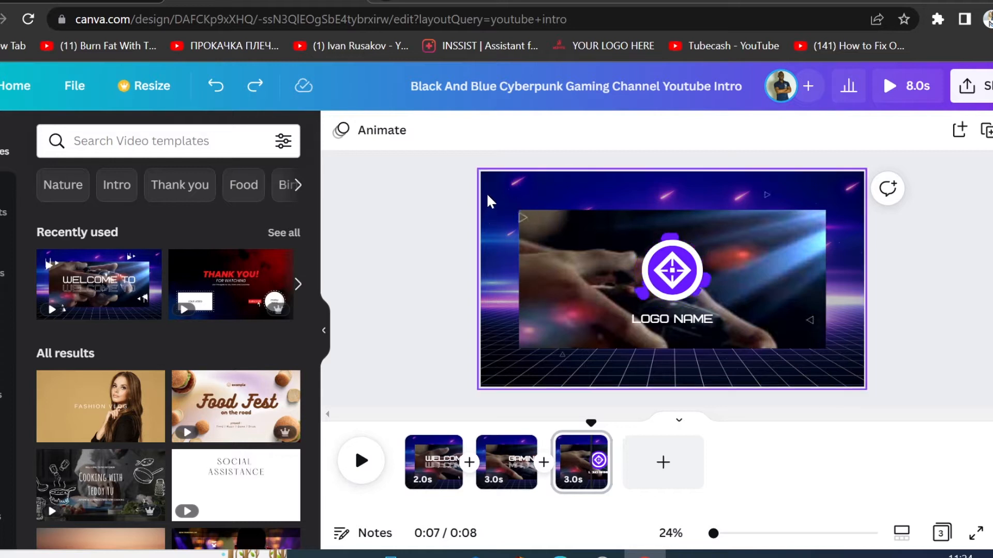
left_click(843, 382)
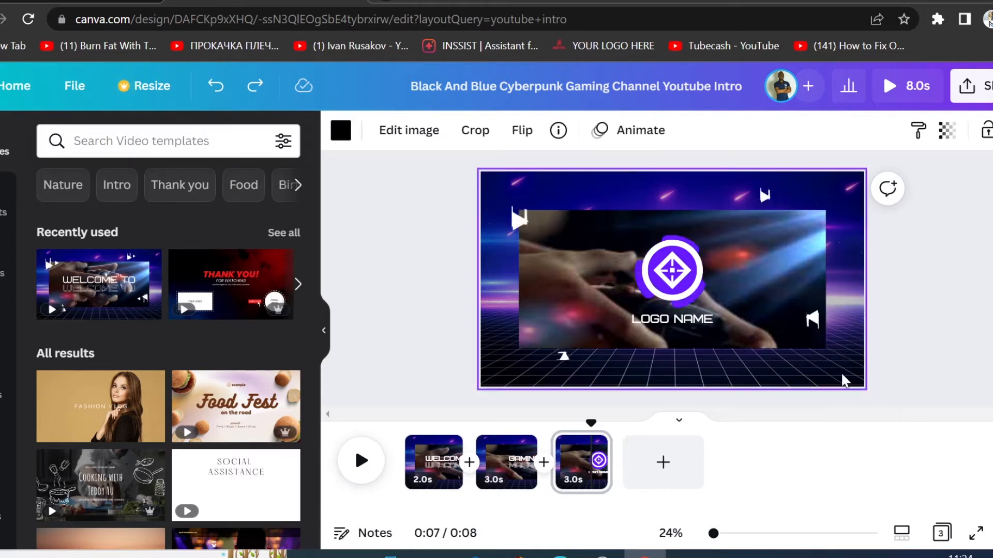
Delete the third page's neon grid background and add the dark purple-magenta photo from a "purple gradient" photo search.
key("Delete")
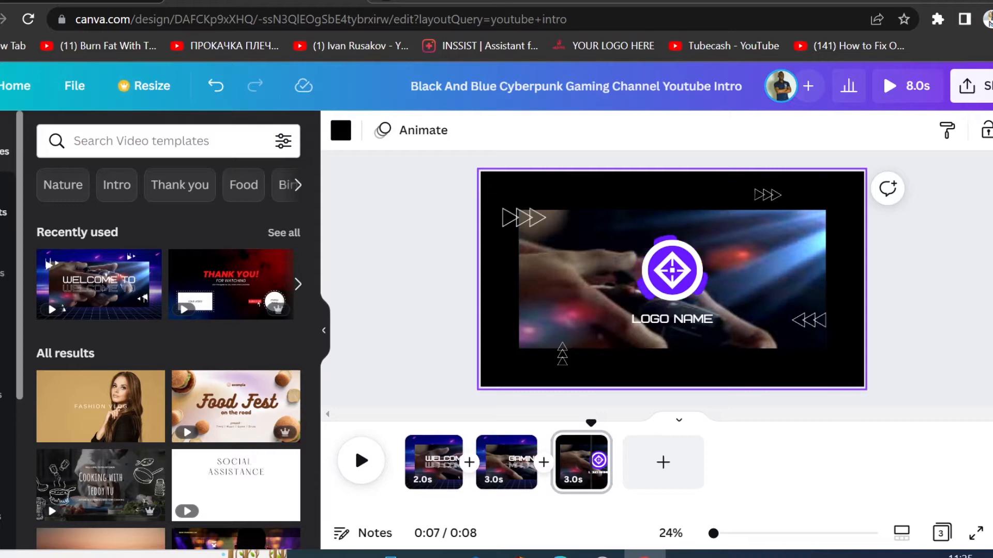
left_click(3, 203)
left_click(10, 420)
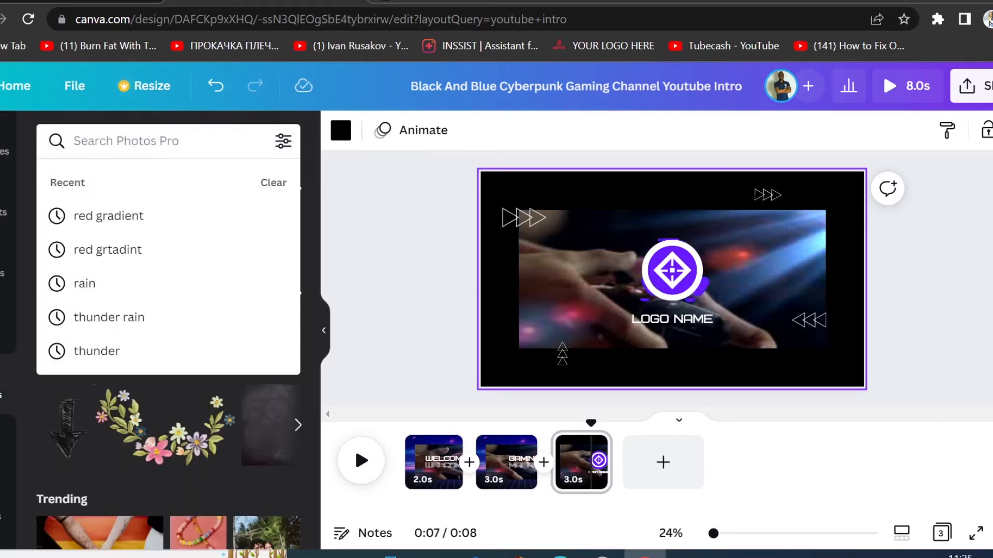
type("pur")
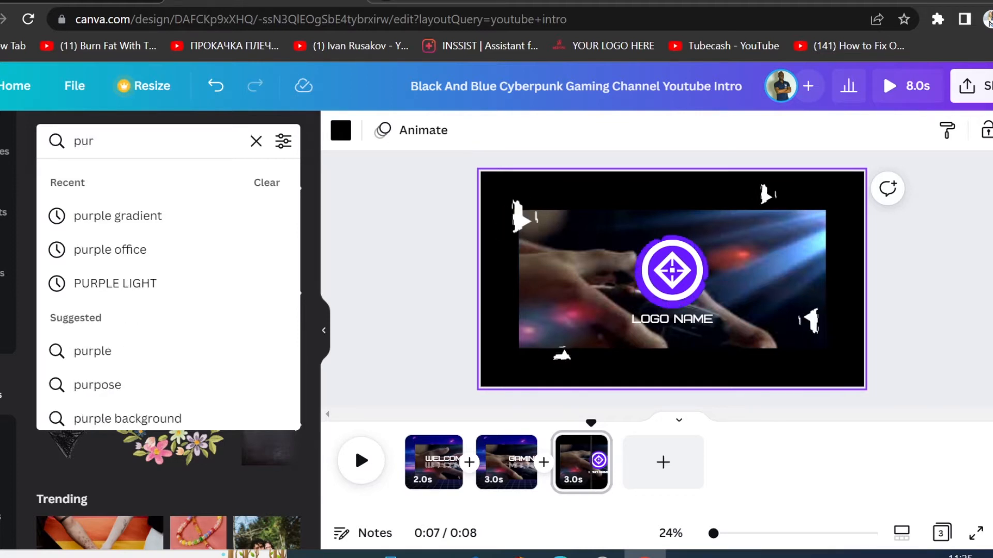
left_click(117, 216)
left_click(228, 350)
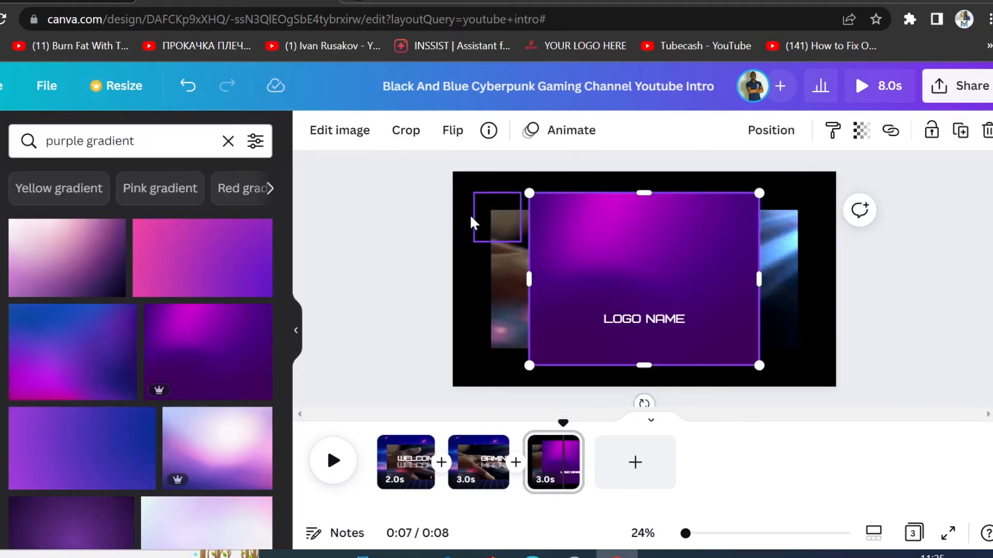
Enlarge the purple gradient photo to cover the whole third page and place it behind the clip and logo.
left_click_drag(555, 193, 439, 165)
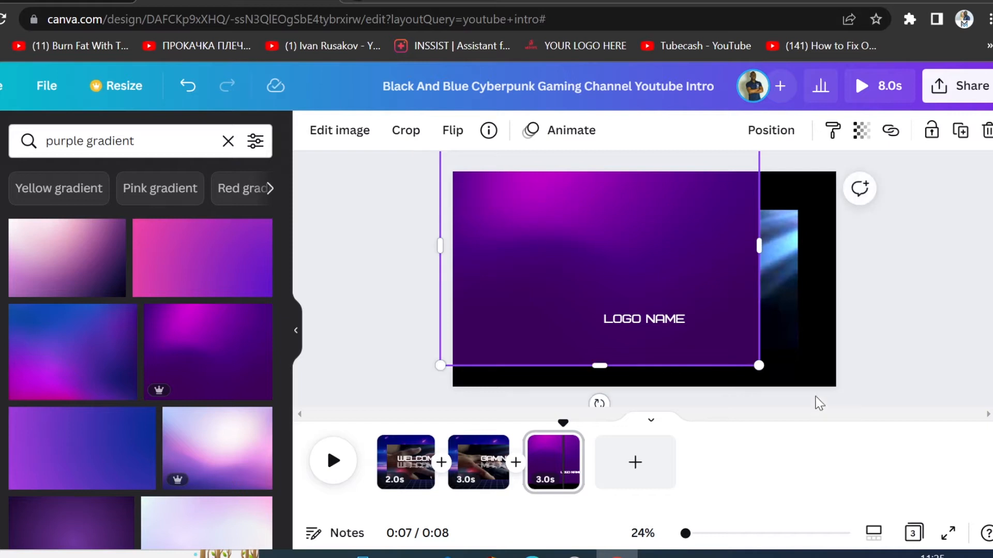
left_click_drag(758, 369, 873, 346)
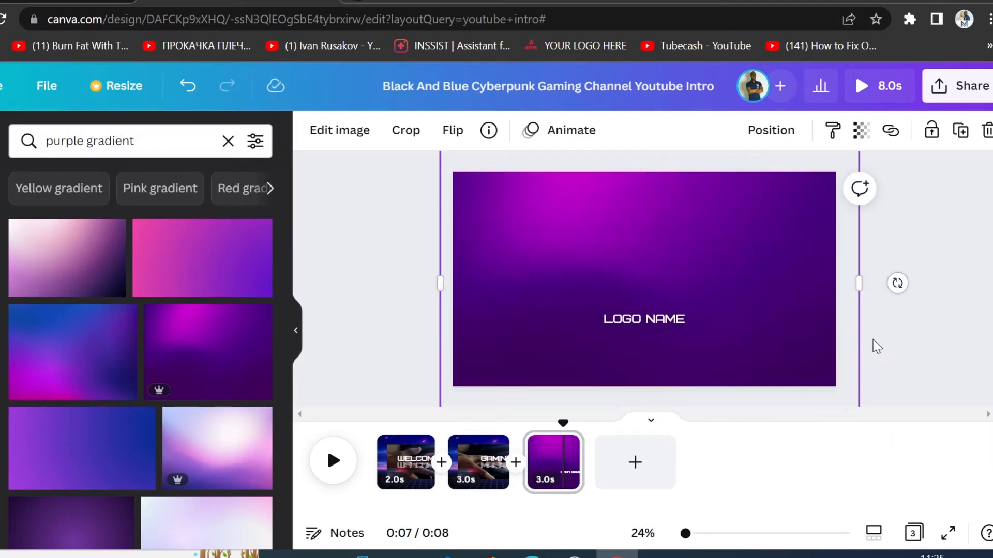
left_click(891, 360)
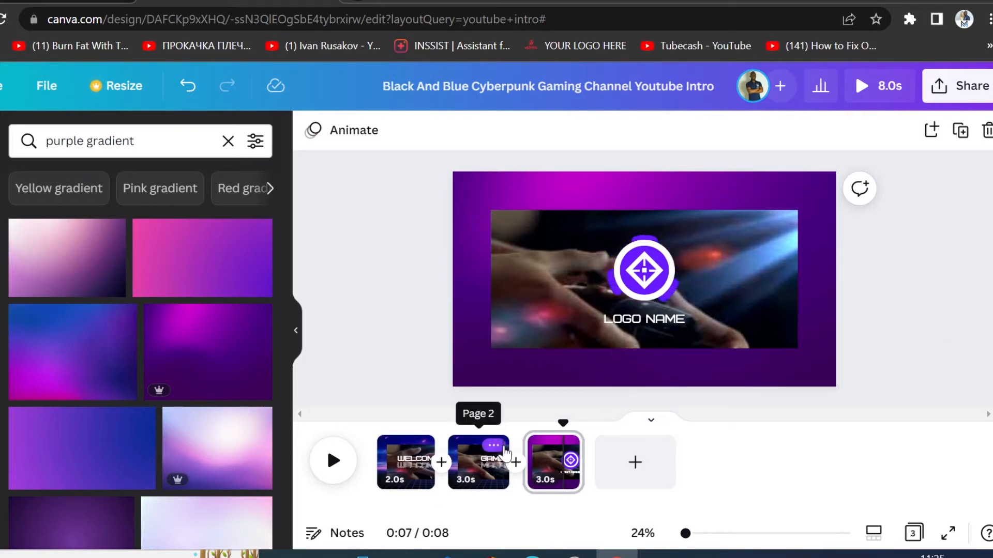
Review the download options for an MP4 Video of all three pages, including the page selection, and close them.
left_click(956, 93)
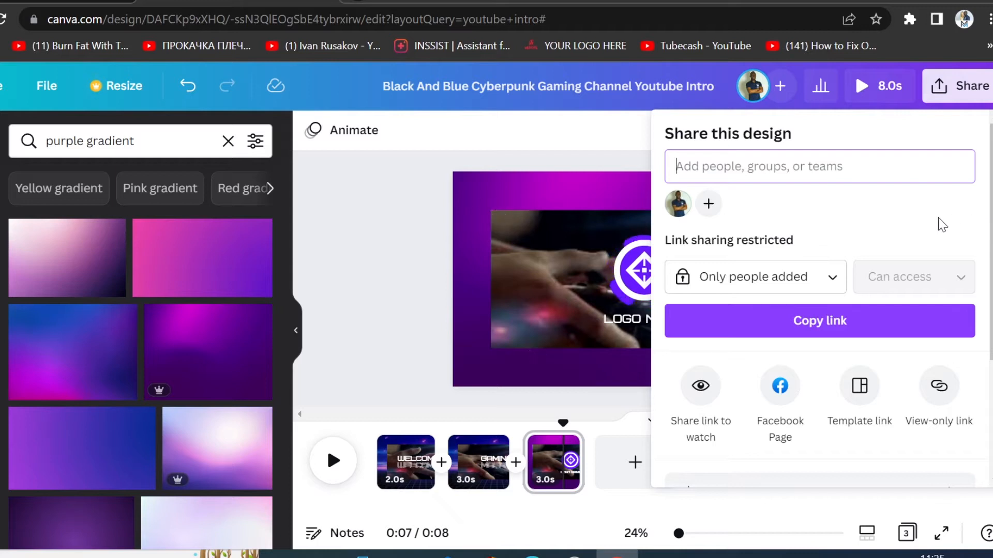
scroll(941, 225, "down", 2)
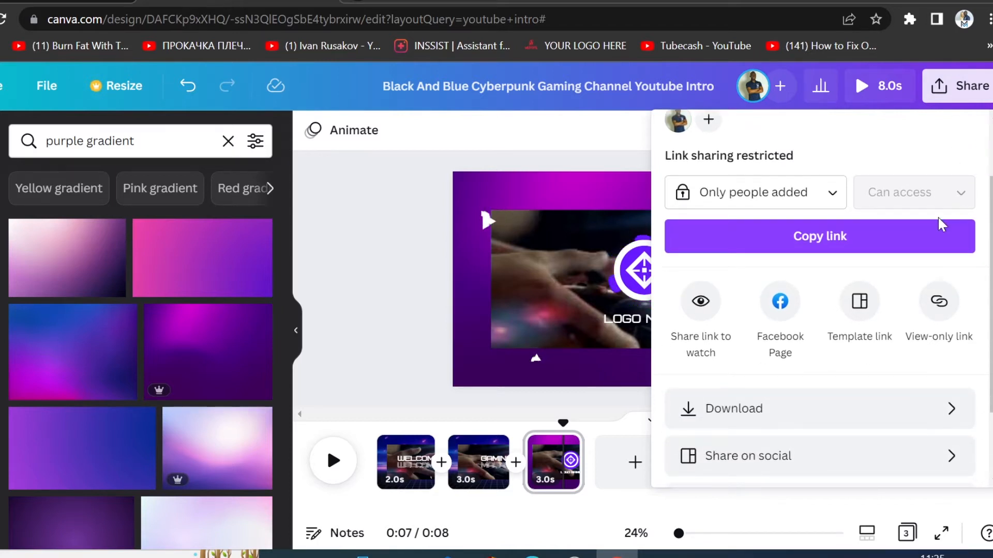
scroll(941, 225, "down", 2)
left_click(954, 321)
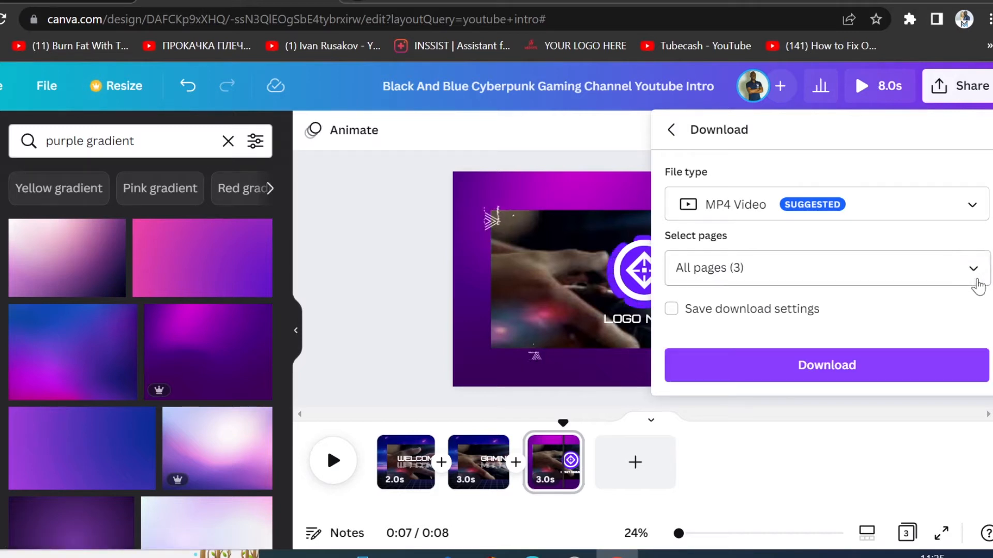
left_click(971, 268)
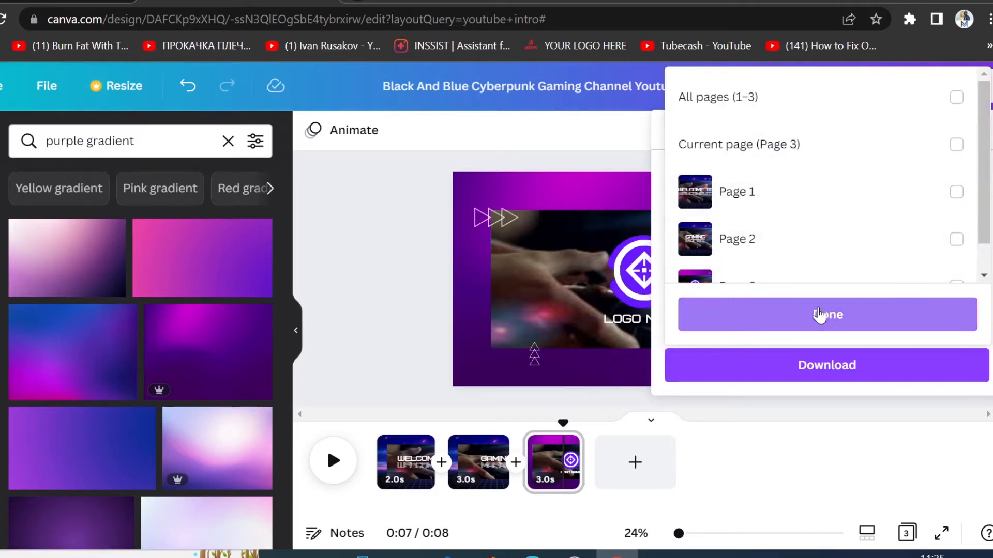
left_click(819, 315)
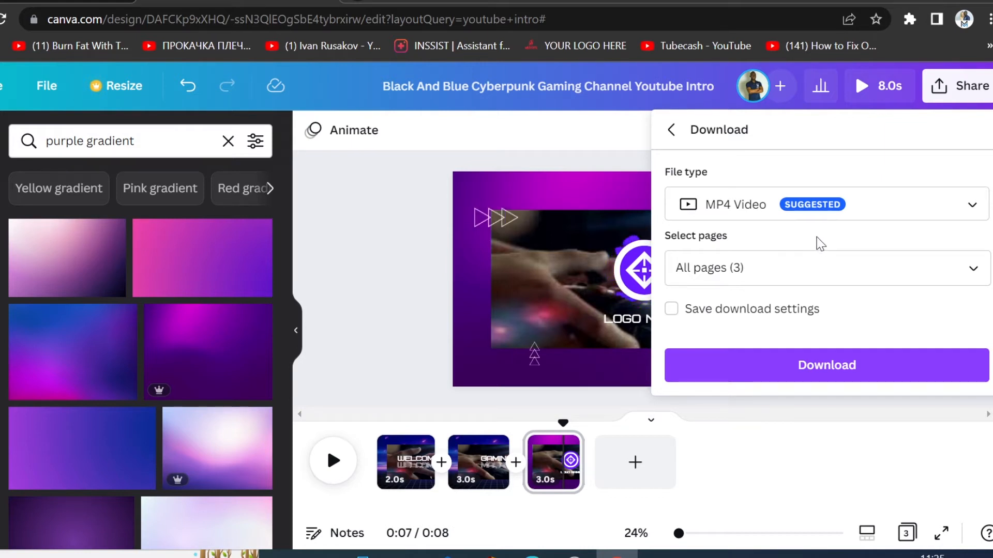
left_click(860, 378)
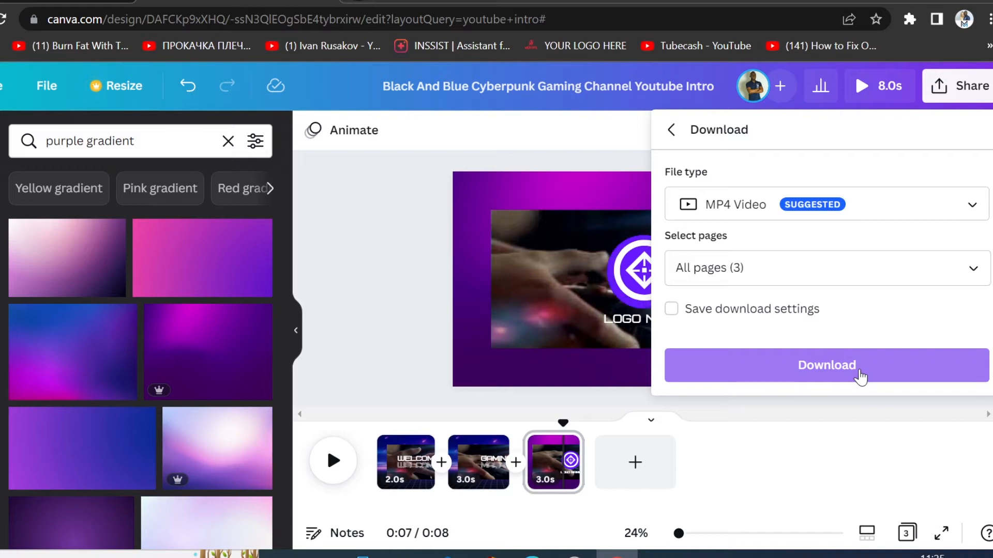
left_click(422, 357)
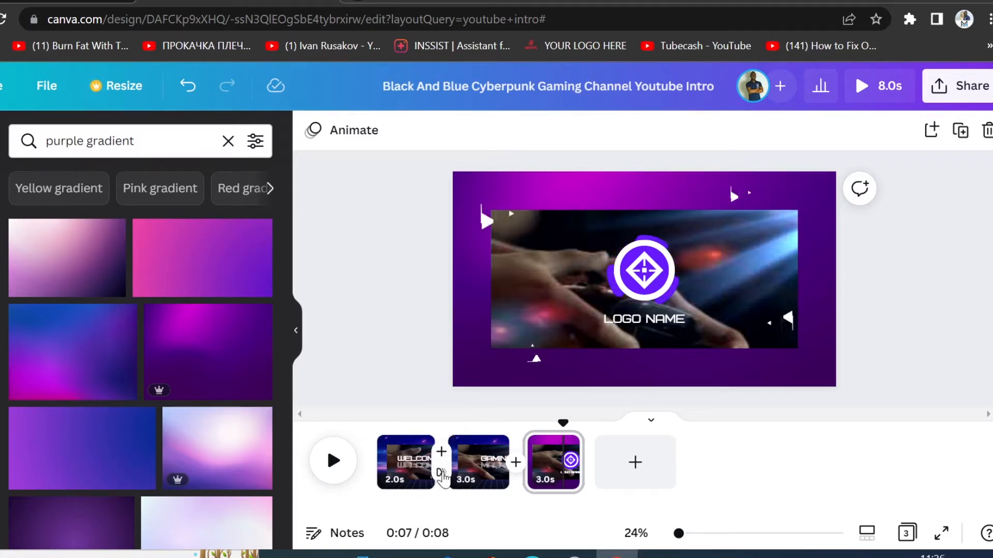
Add a Dissolve transition between the first and second pages and a Circle Wipe between the second and third, and play the intro.
left_click(441, 472)
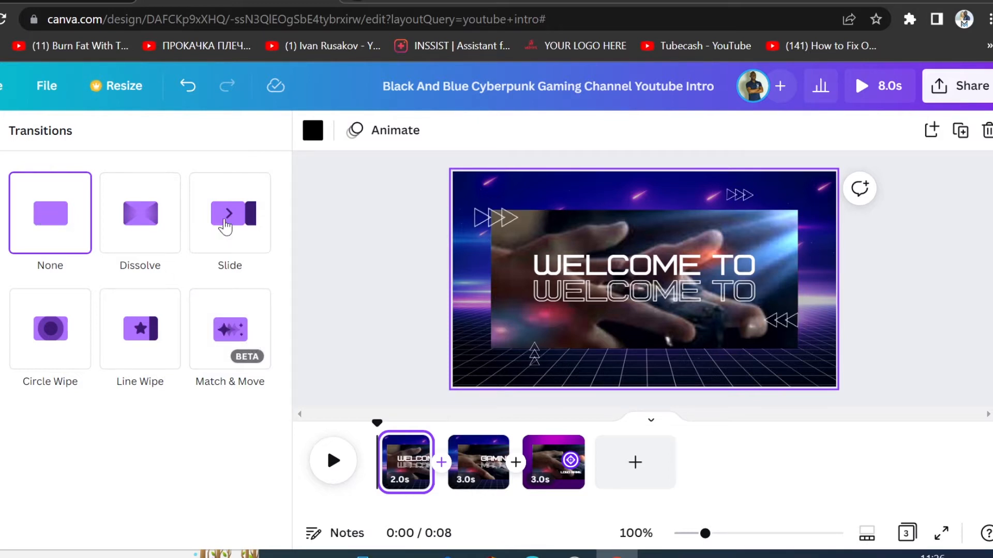
left_click(144, 220)
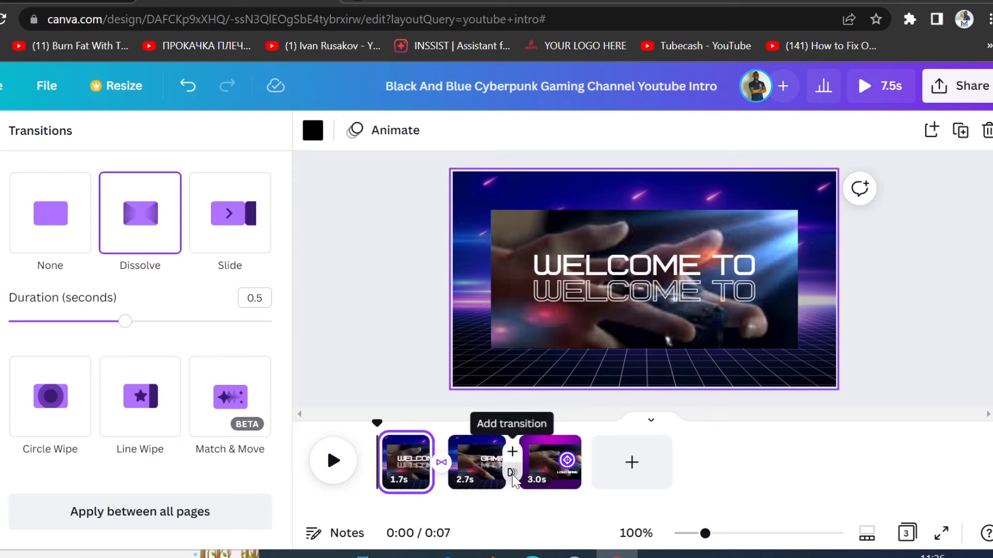
left_click(512, 473)
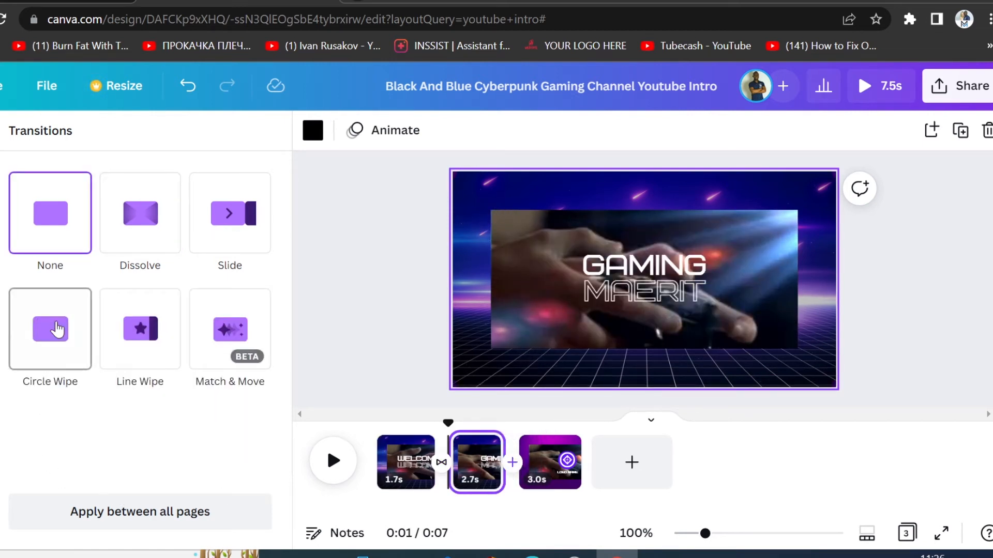
left_click(57, 328)
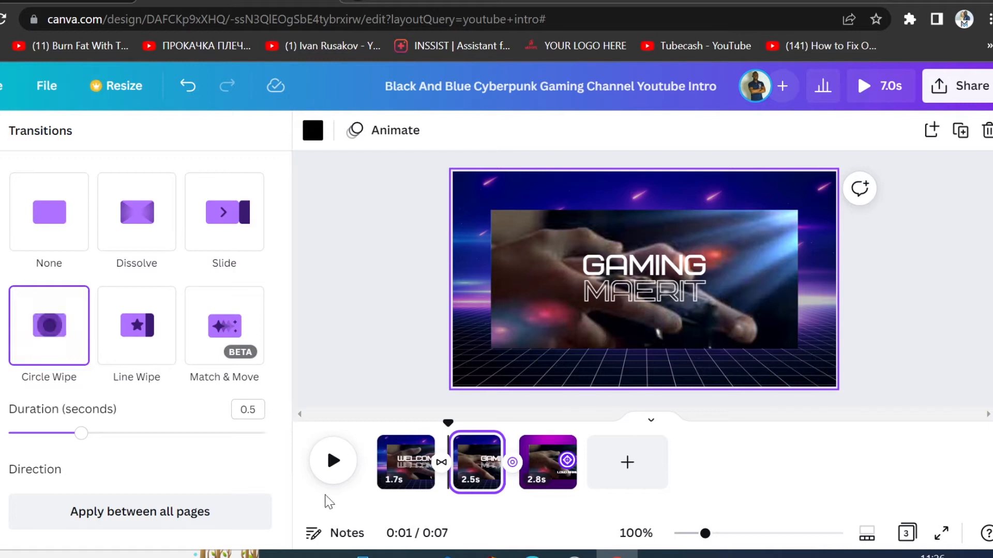
left_click(333, 460)
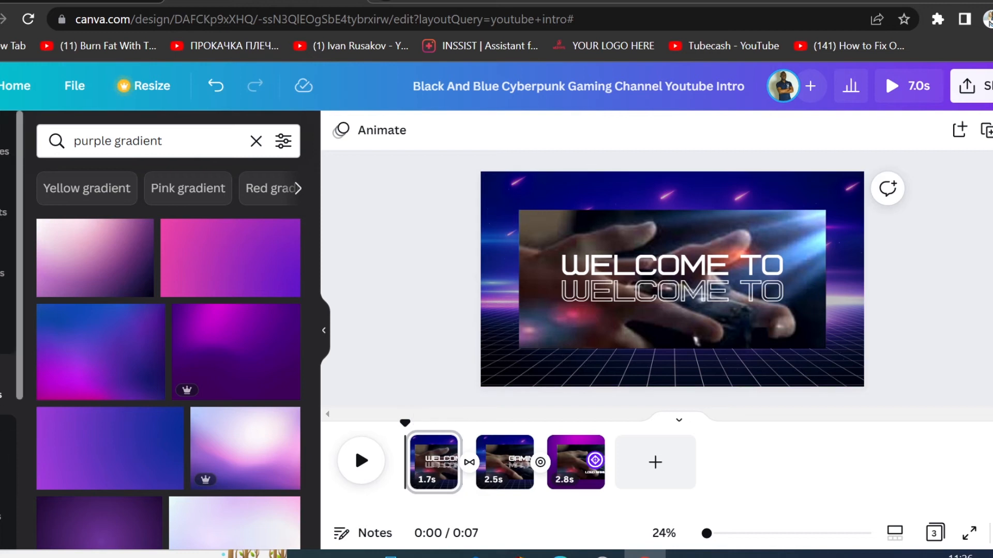
Search the video library for "gaming" and browse the clips for a replacement for the first page's video.
scroll(6, 419, "down", 1)
left_click(6, 421)
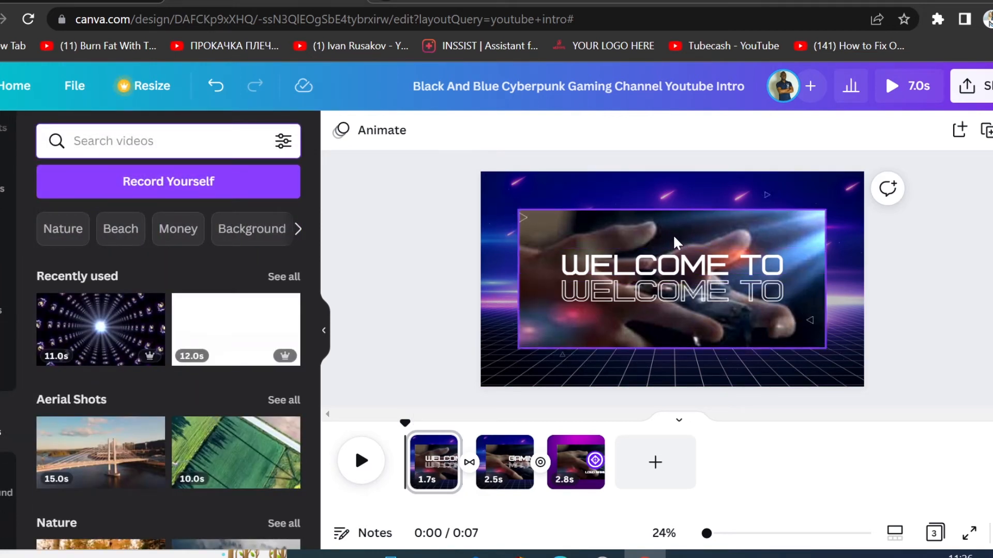
type("gaming")
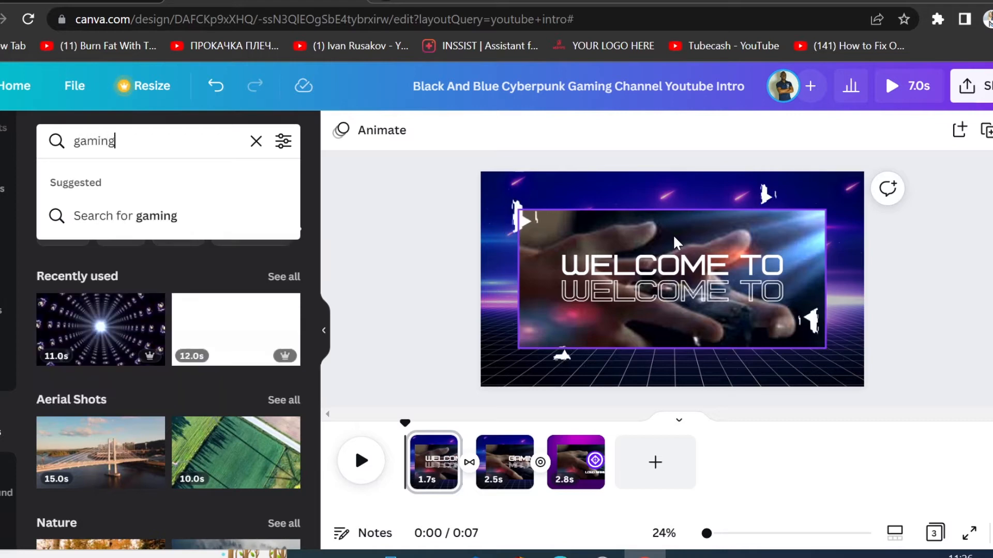
key("Return")
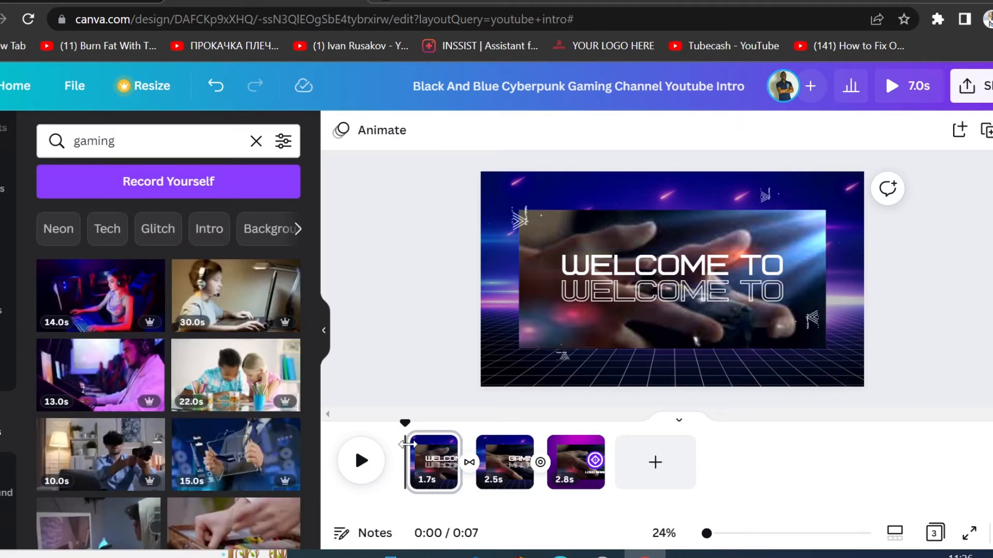
scroll(172, 402, "down", 3)
scroll(199, 385, "down", 3)
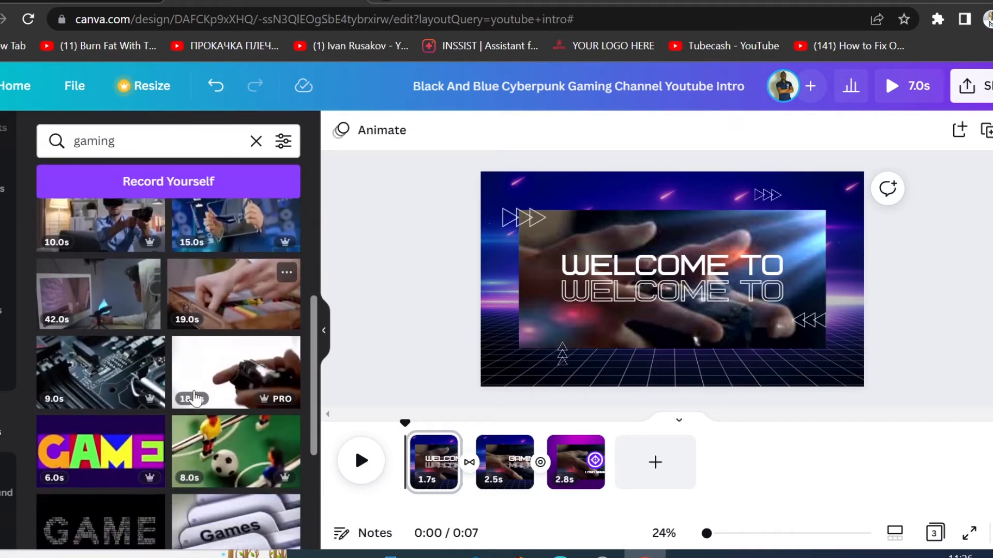
scroll(228, 362, "down", 5)
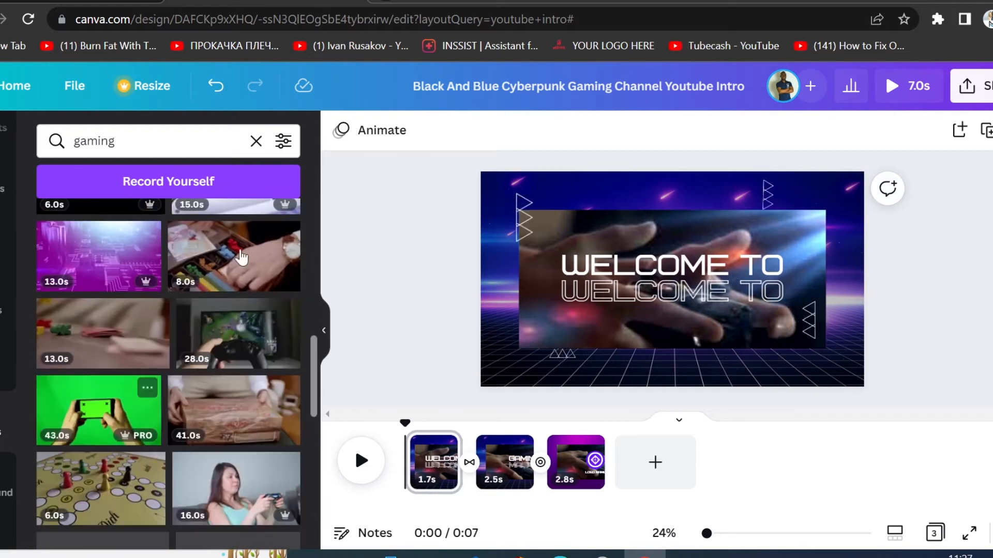
scroll(226, 393, "down", 3)
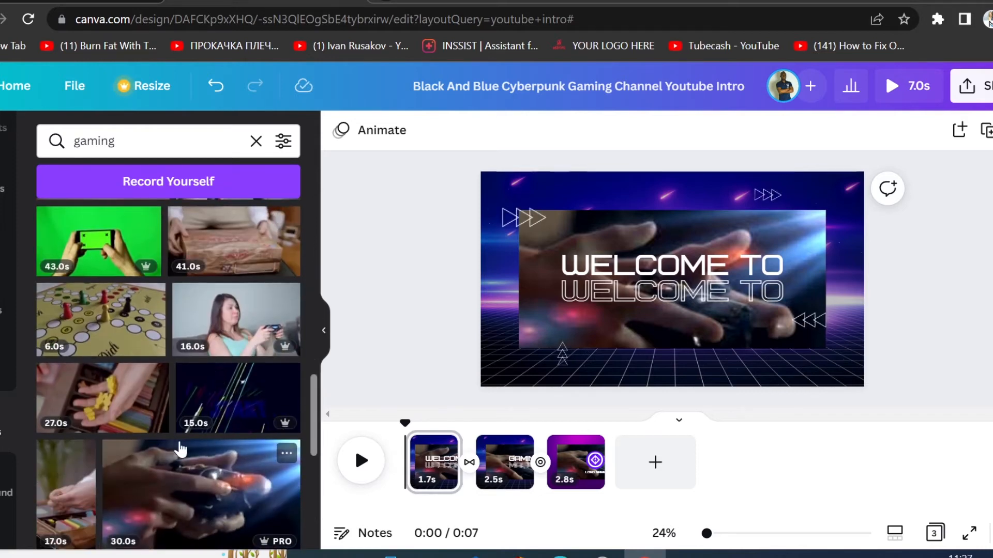
scroll(227, 398, "down", 2)
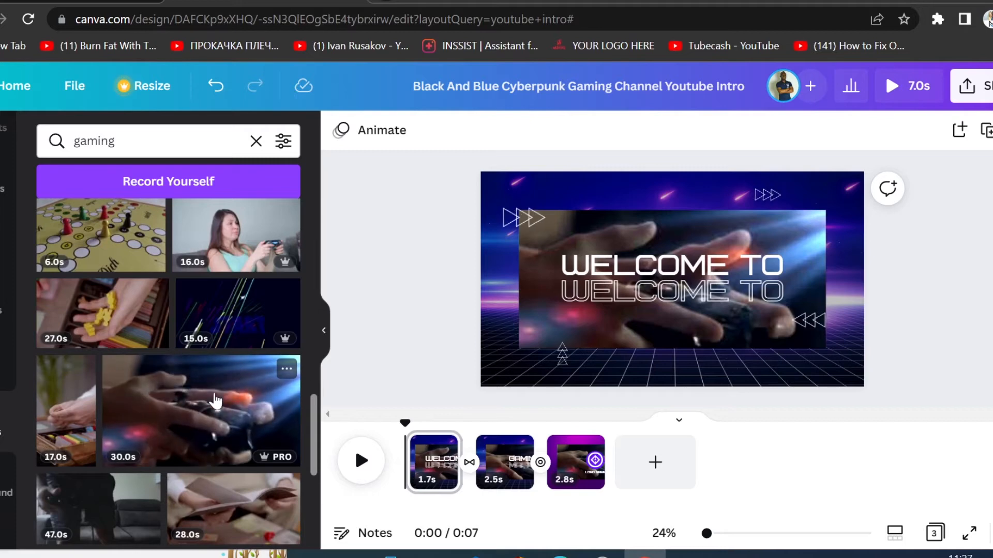
scroll(238, 399, "down", 2)
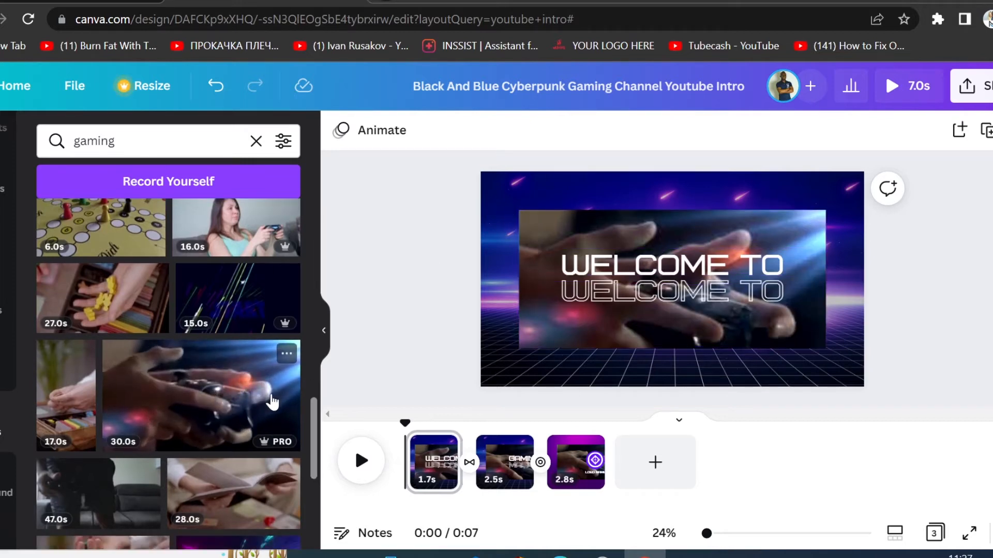
Replace the first page's controller clip with the 14.0s clip of a woman gaming at a computer, and shrink it toward its lower-right corner.
left_click(670, 224)
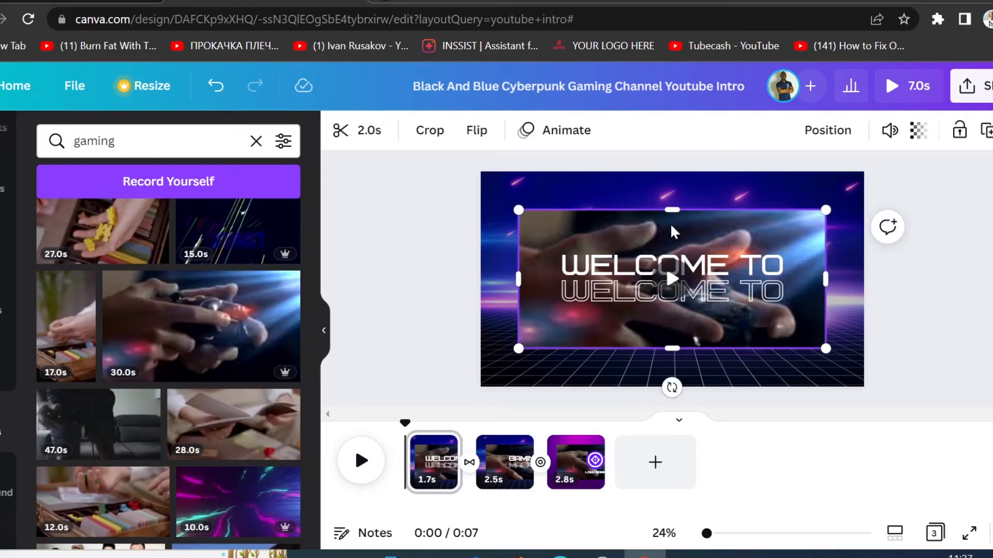
key("Delete")
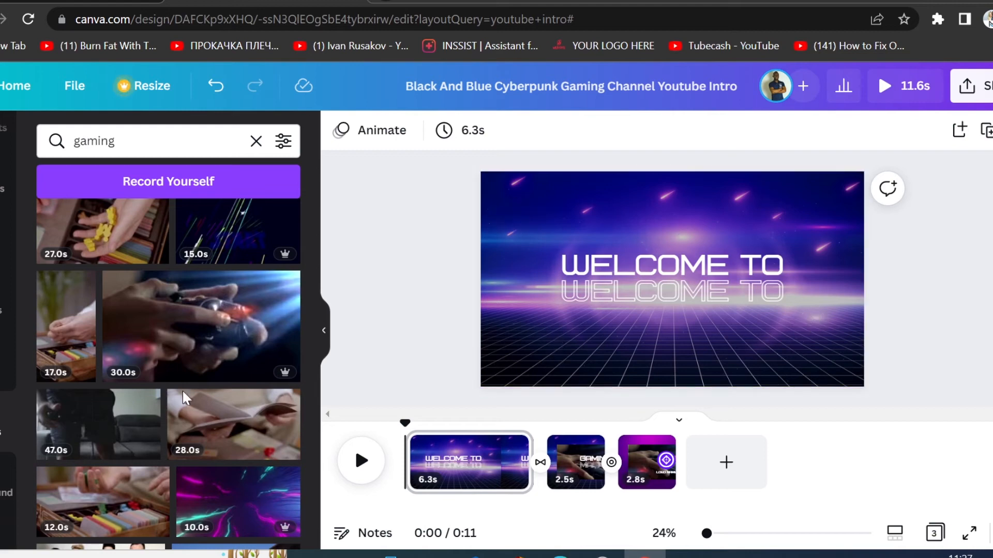
scroll(186, 403, "down", 3)
scroll(192, 429, "down", 10)
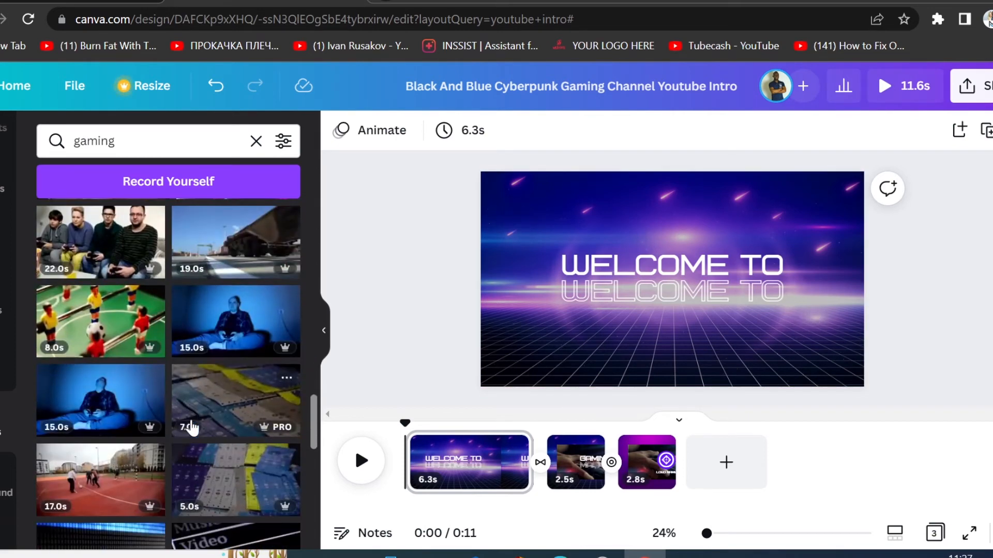
scroll(187, 446, "down", 10)
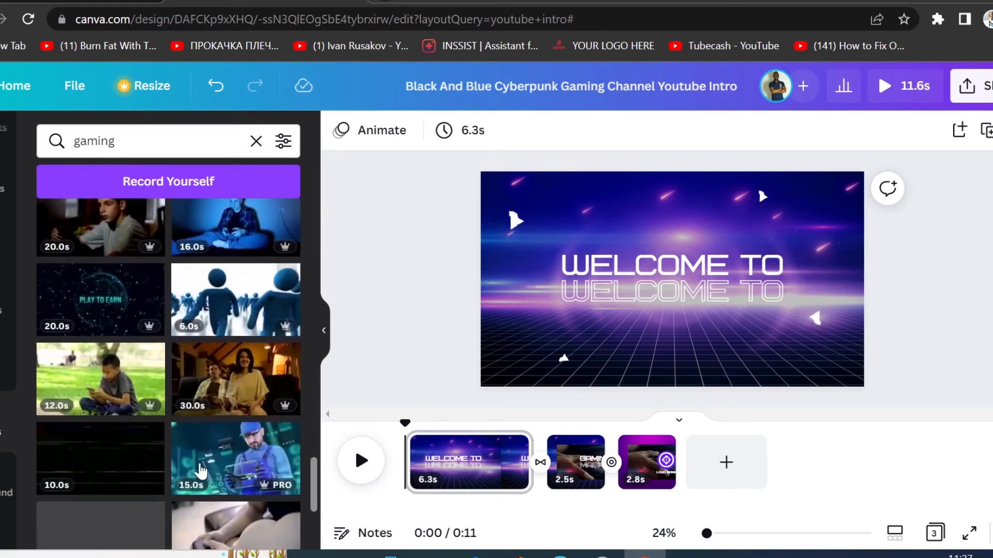
scroll(213, 403, "up", 10)
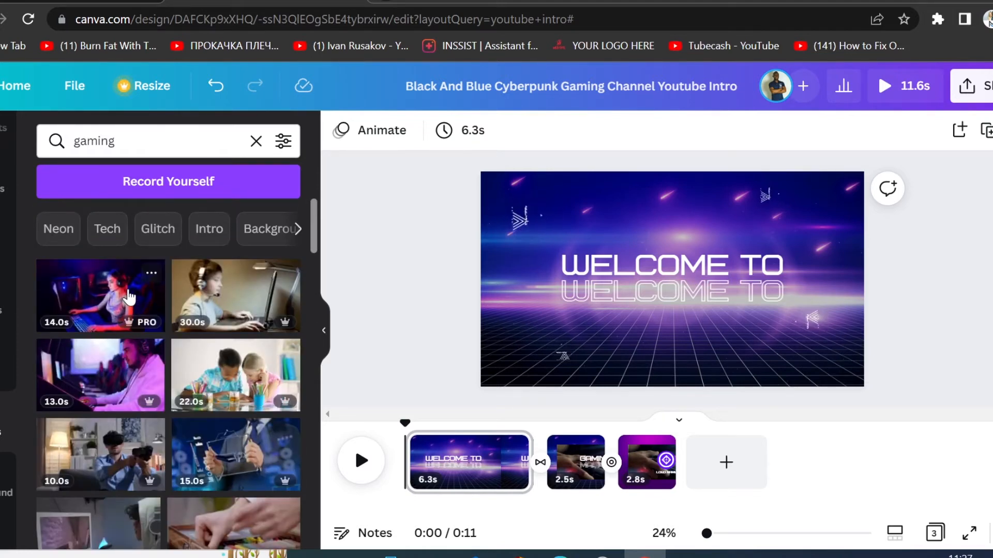
left_click(127, 287)
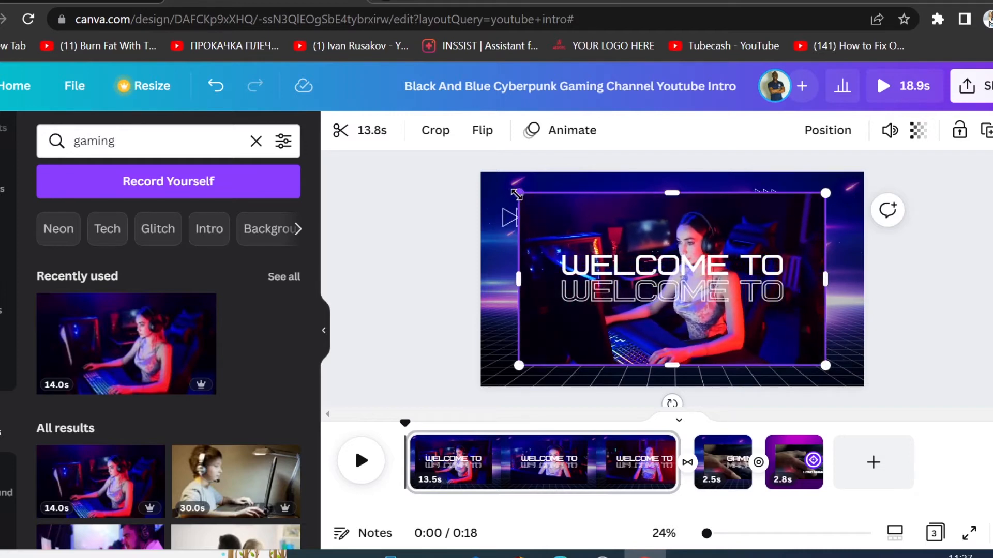
left_click_drag(518, 193, 649, 266)
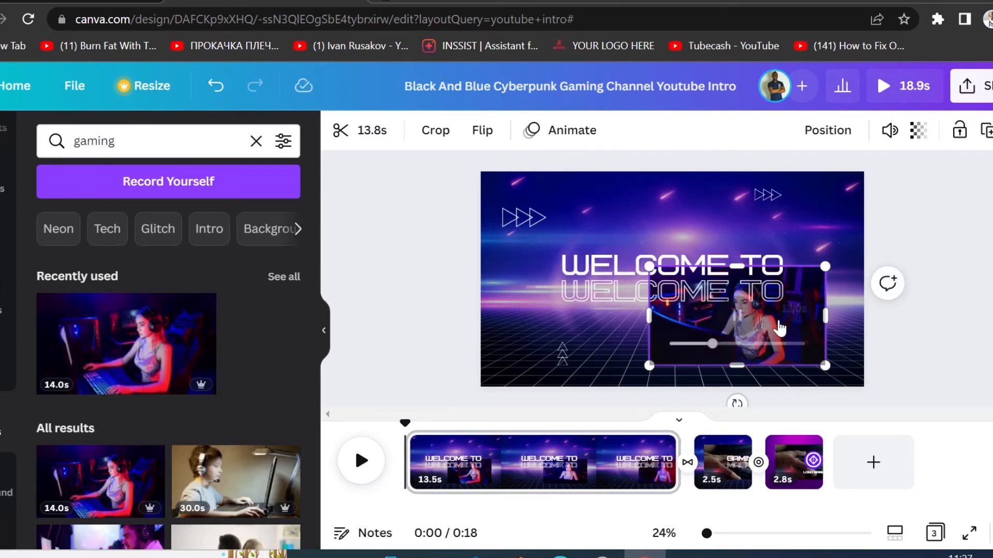
mouse_move(798, 345)
left_mouse_down()
mouse_move(827, 363)
mouse_move(685, 363)
mouse_move(799, 360)
mouse_move(794, 327)
left_mouse_up()
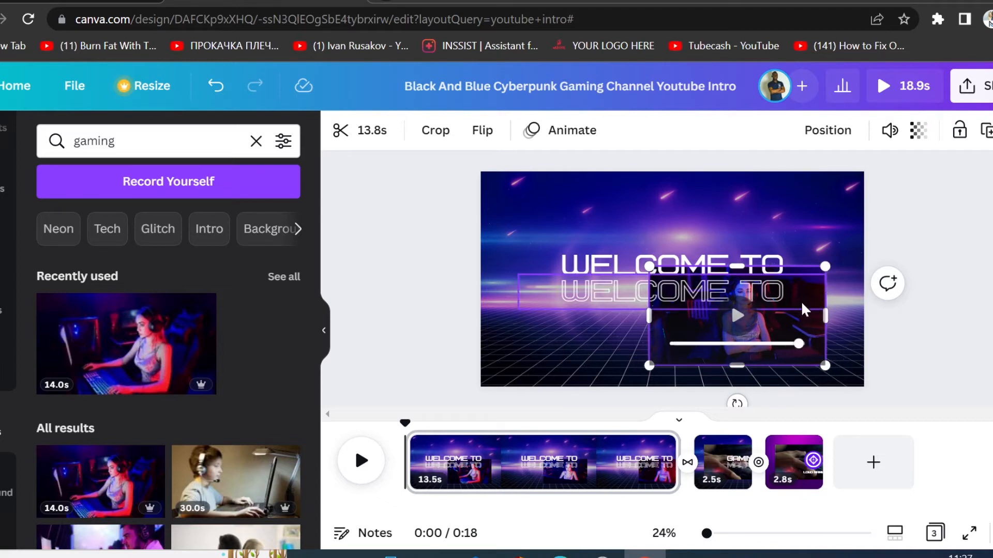
Undo the last resize of the first page's gaming clip and delete the clip from the page.
left_click(214, 87)
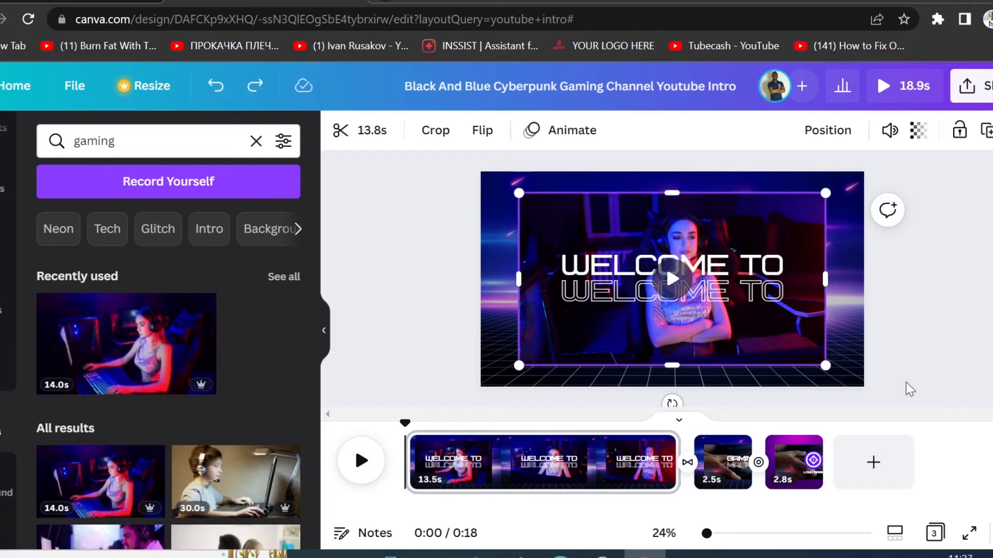
left_click(935, 310)
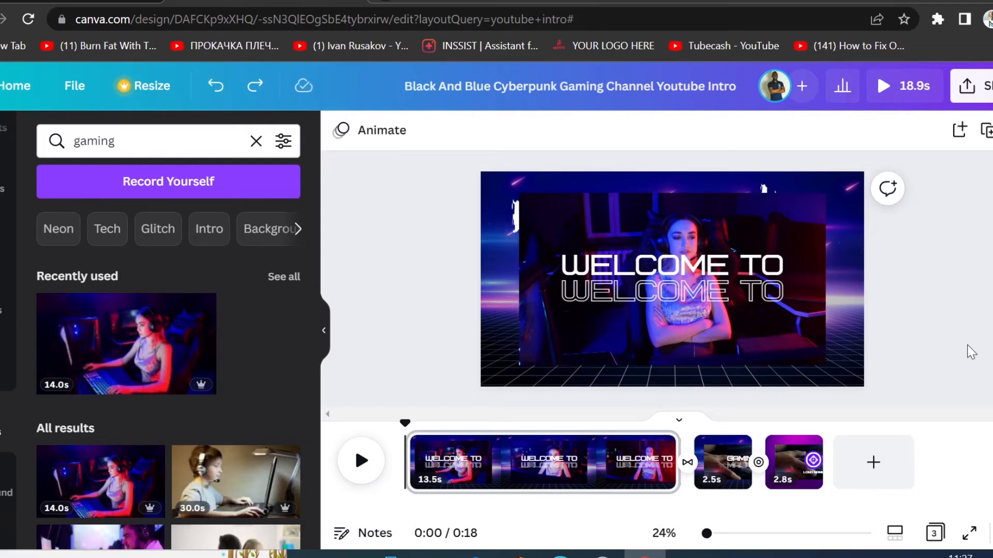
left_click(765, 347)
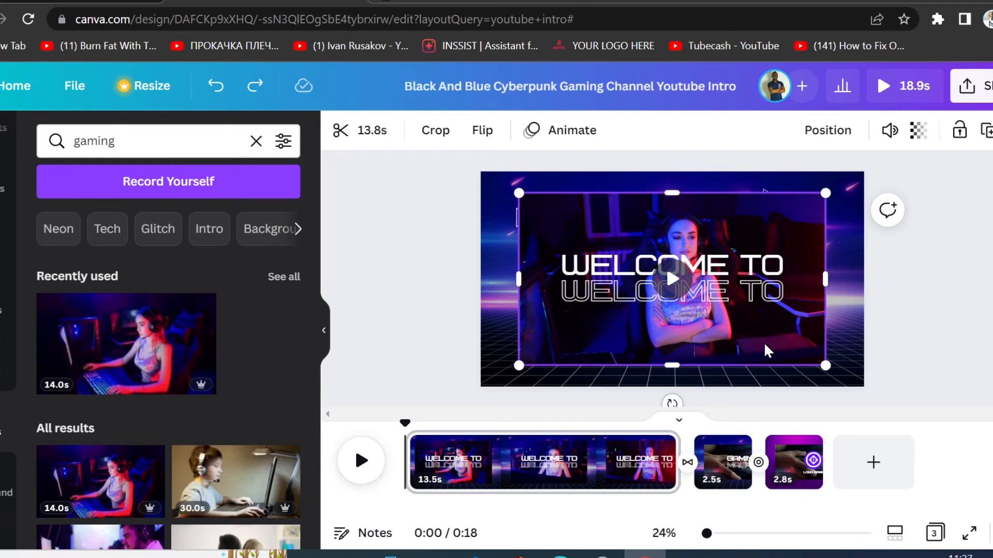
key("Delete")
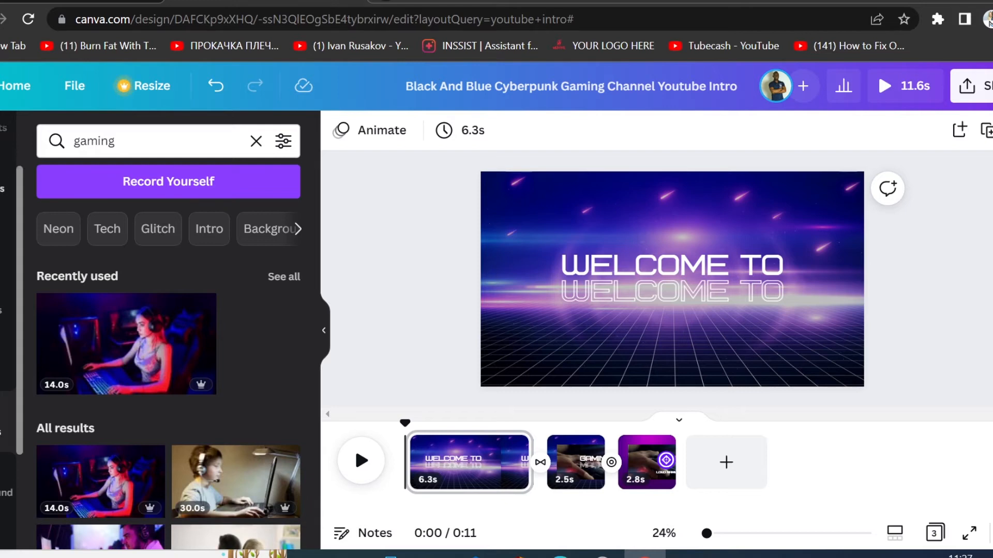
Open the uploads, view the Documents folder in the media upload dialog, and cancel the upload.
left_click(8, 175)
left_click(146, 182)
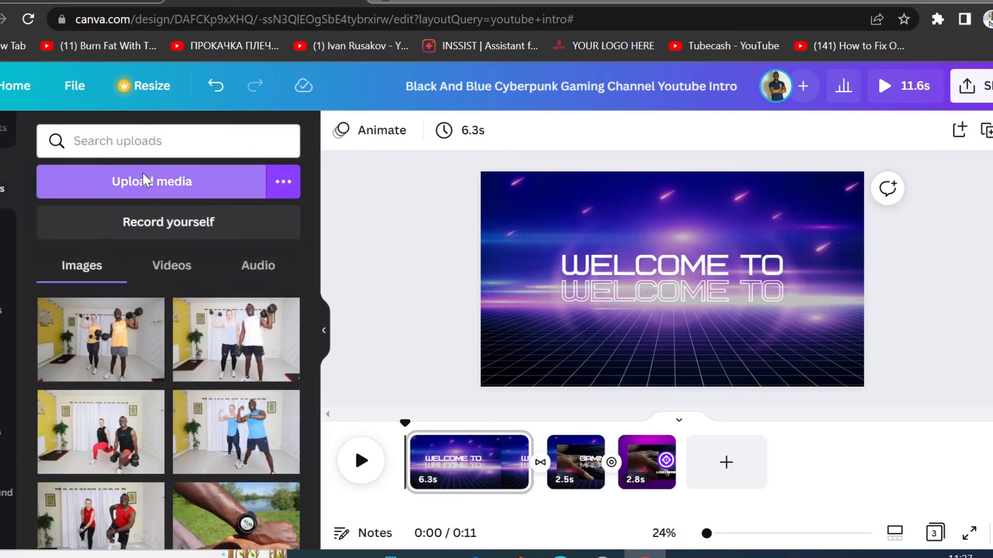
left_click(36, 166)
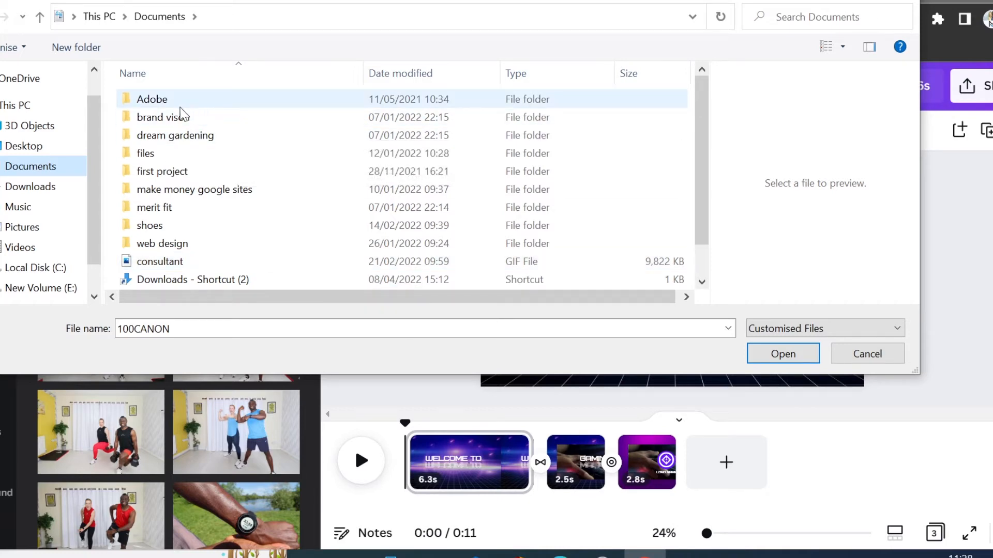
left_click(897, 357)
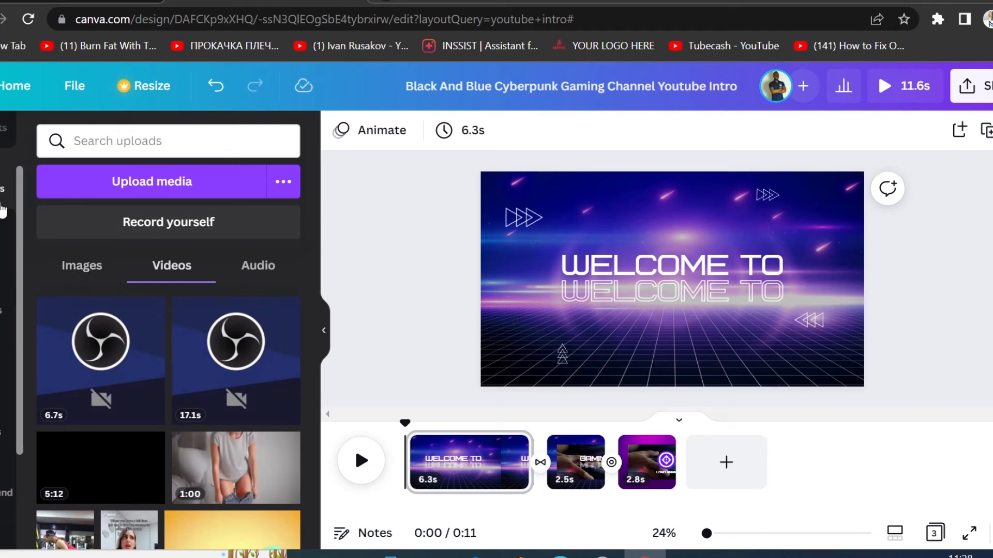
Add the uploaded Merit Mastering Tutorials logo to the first page and delete both WELCOME TO texts.
left_click(75, 265)
scroll(239, 330, "down", 10)
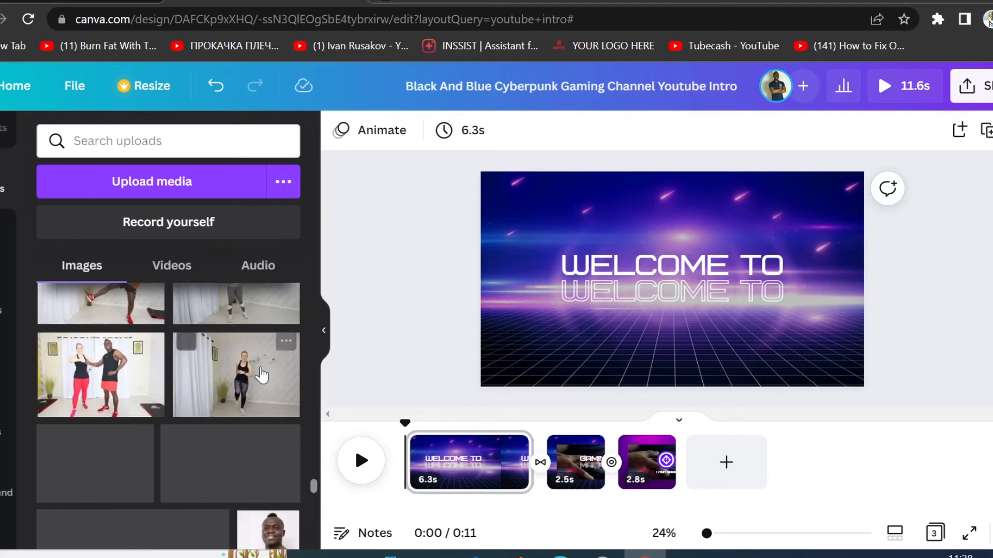
left_click(260, 368)
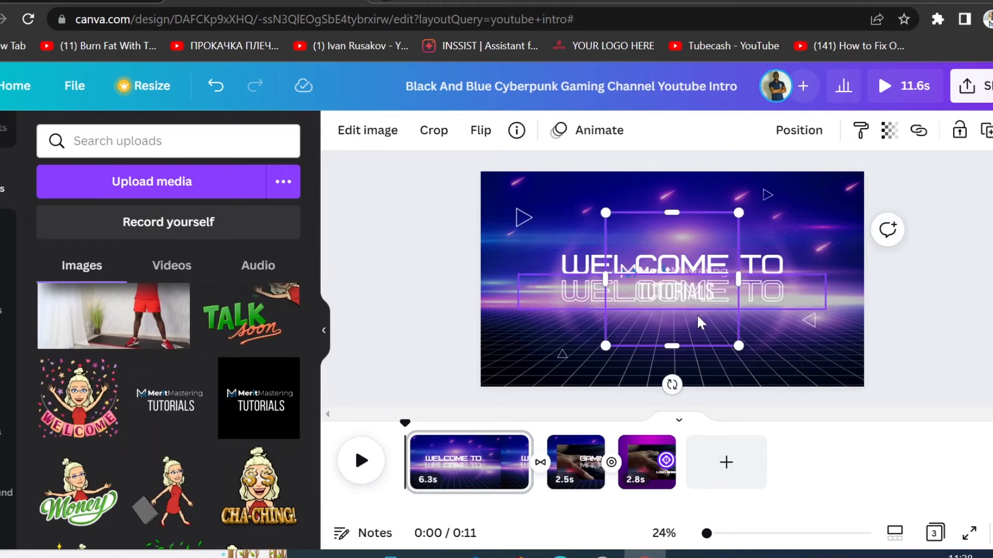
left_click(578, 270)
left_click_drag(575, 264, 581, 290)
key("Escape")
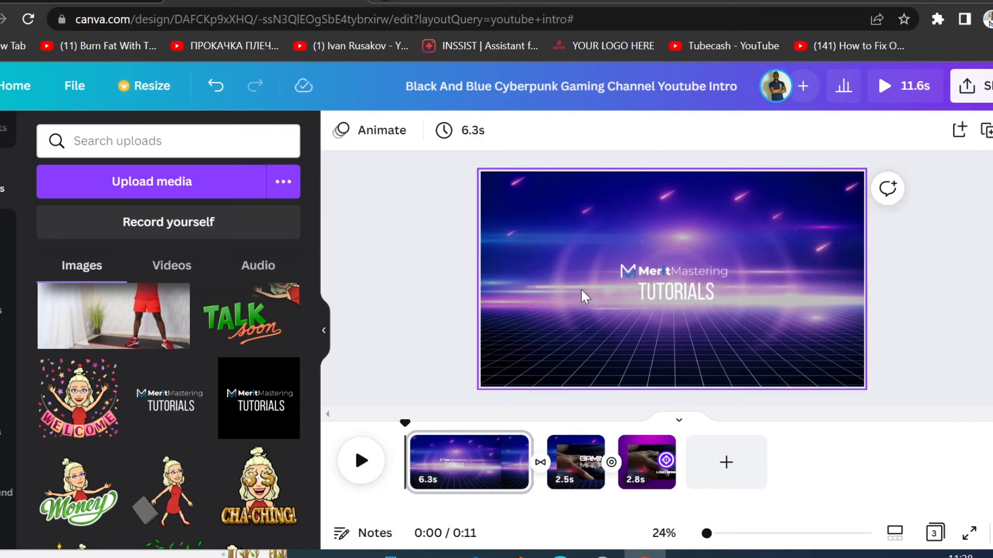
Set the brightness of the first page's background image to -77.
left_click(560, 351)
left_click(515, 279)
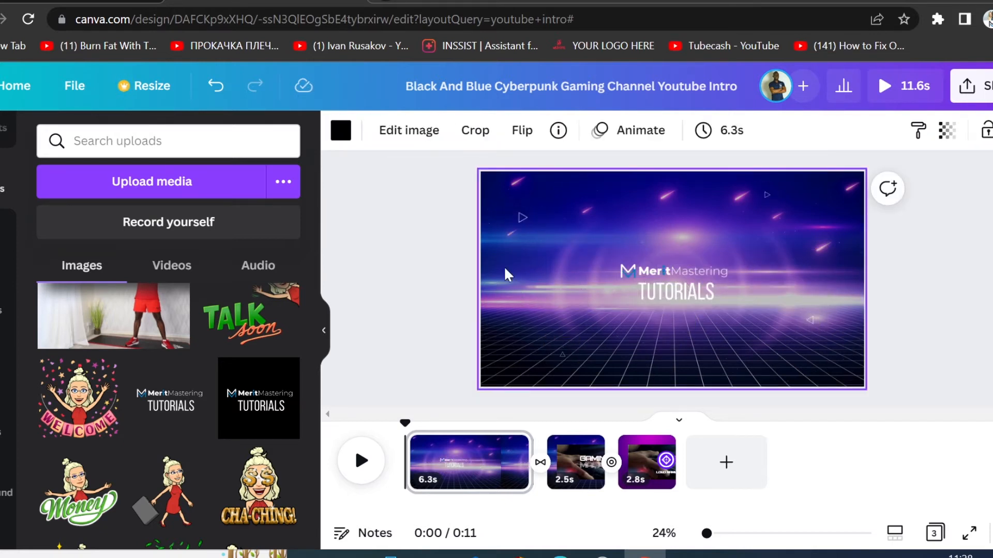
left_click(408, 132)
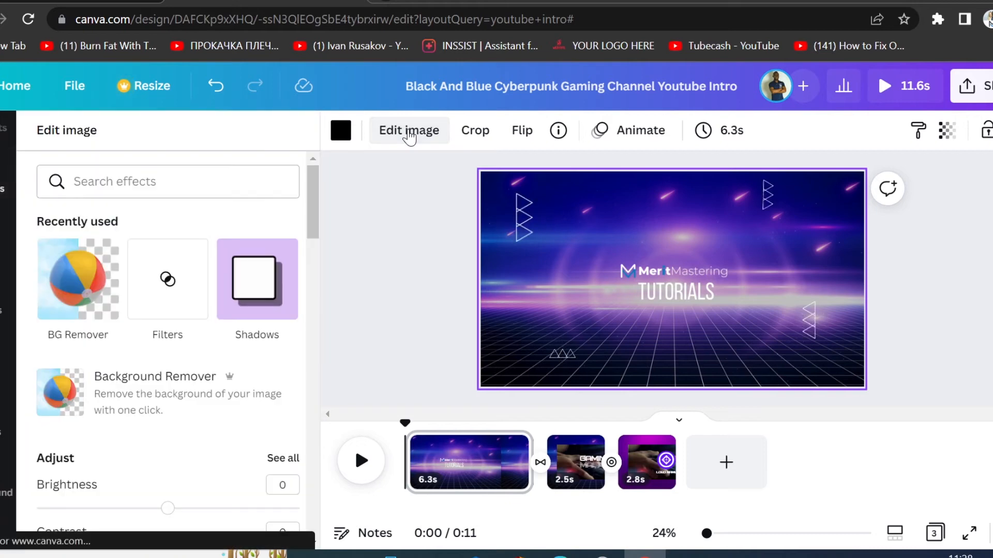
left_click(175, 295)
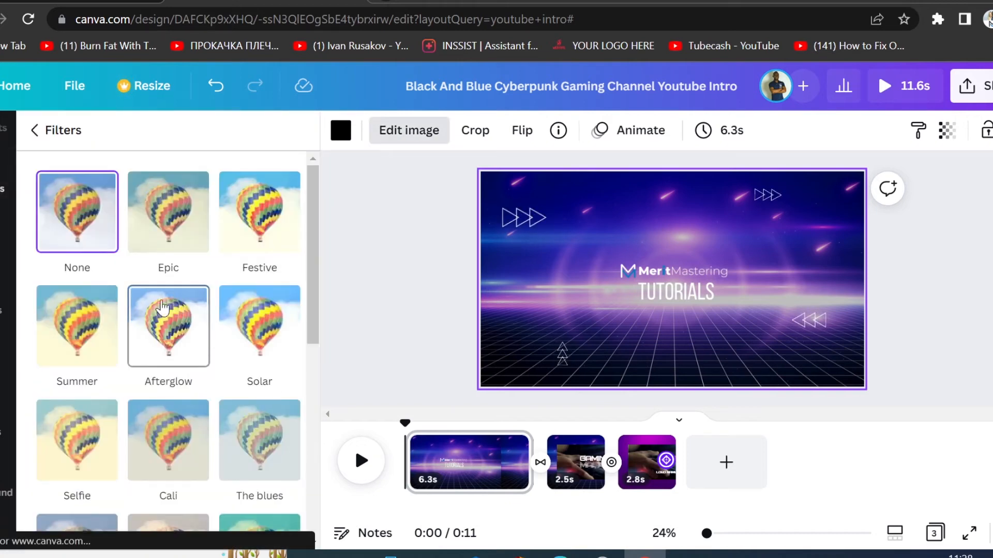
left_click(75, 133)
scroll(175, 384, "down", 2)
scroll(174, 383, "down", 3)
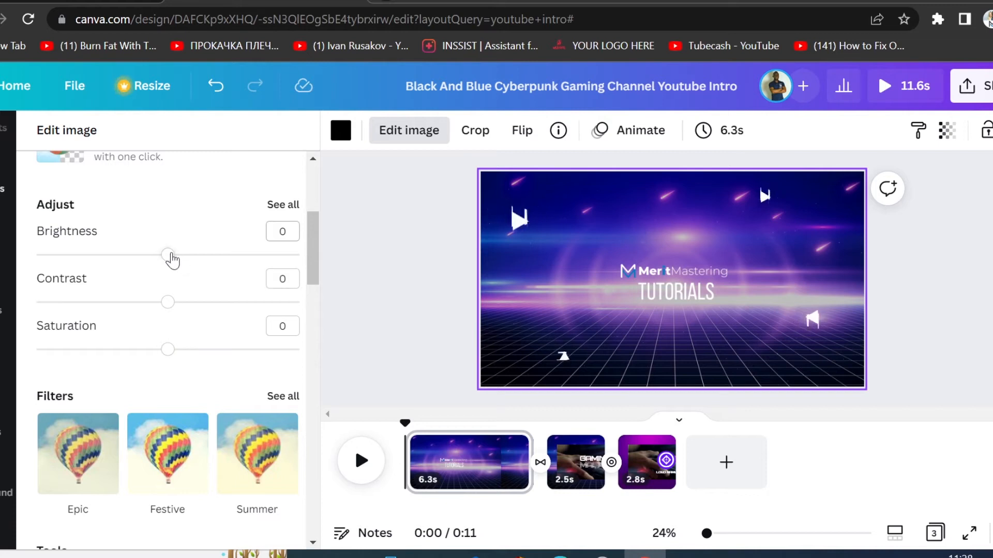
left_click_drag(143, 260, 68, 261)
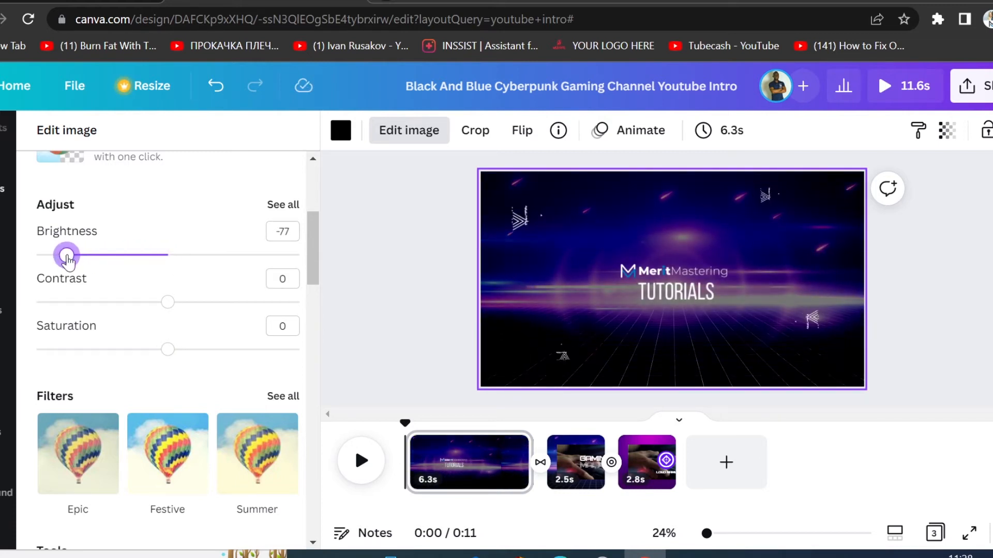
Enlarge the Merit Mastering Tutorials logo to about two thirds of the page width and reposition it near the centre.
left_click(663, 280)
left_click_drag(606, 214, 526, 177)
left_click_drag(739, 345, 798, 403)
left_click_drag(724, 285, 724, 278)
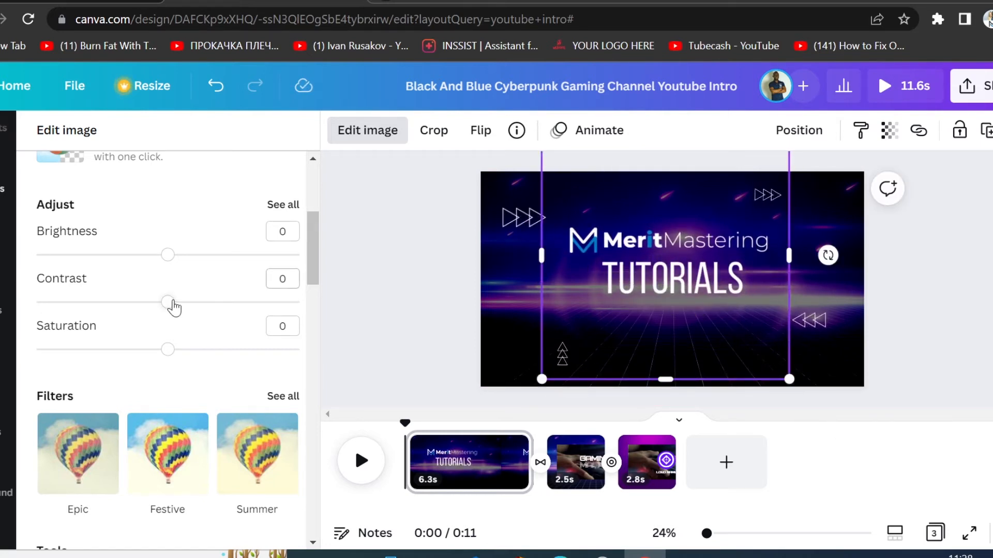
Set the logo image's contrast to -52, brightness to -46 and saturation to -53.
left_click_drag(173, 308, 101, 318)
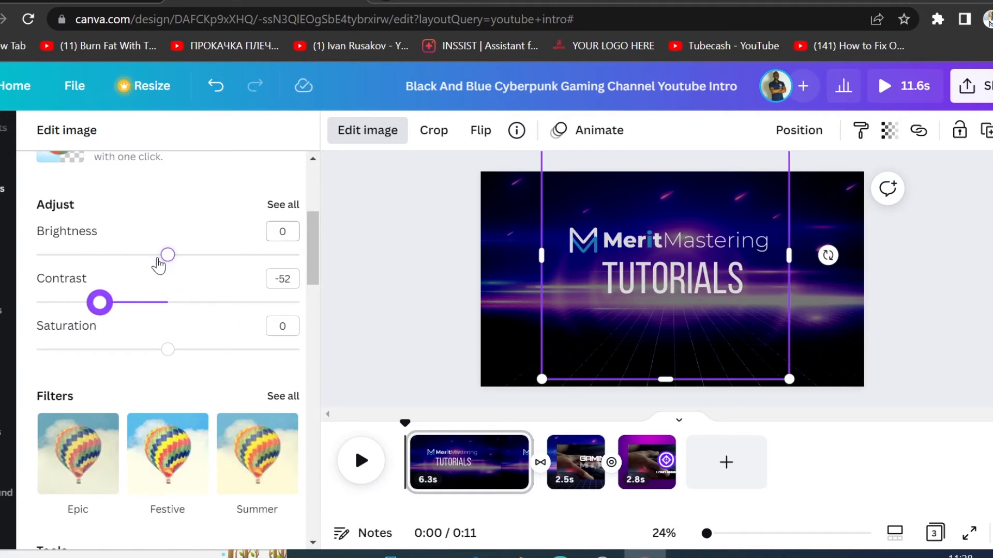
left_click_drag(159, 266, 107, 282)
left_click_drag(179, 360, 99, 371)
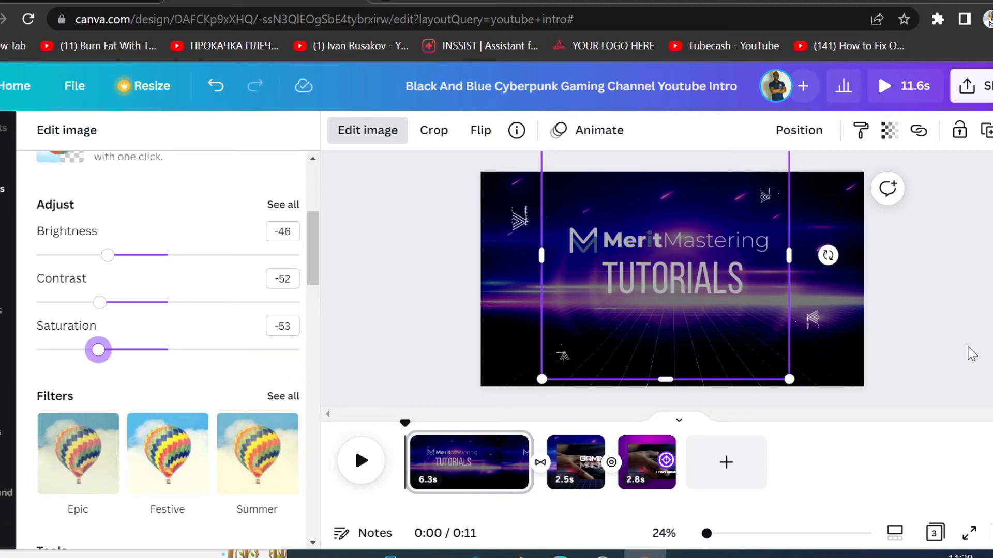
left_click(968, 348)
left_click(928, 340)
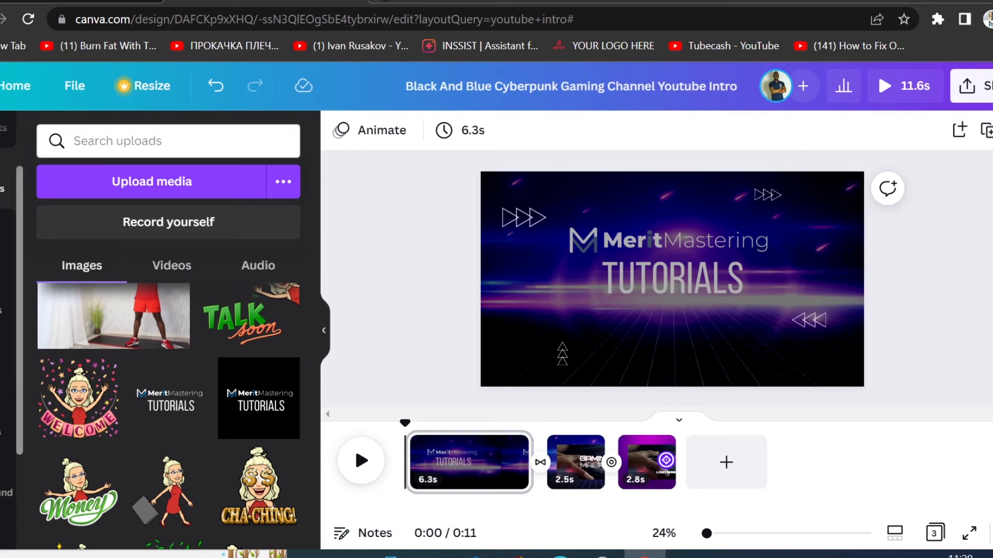
left_click(4, 239)
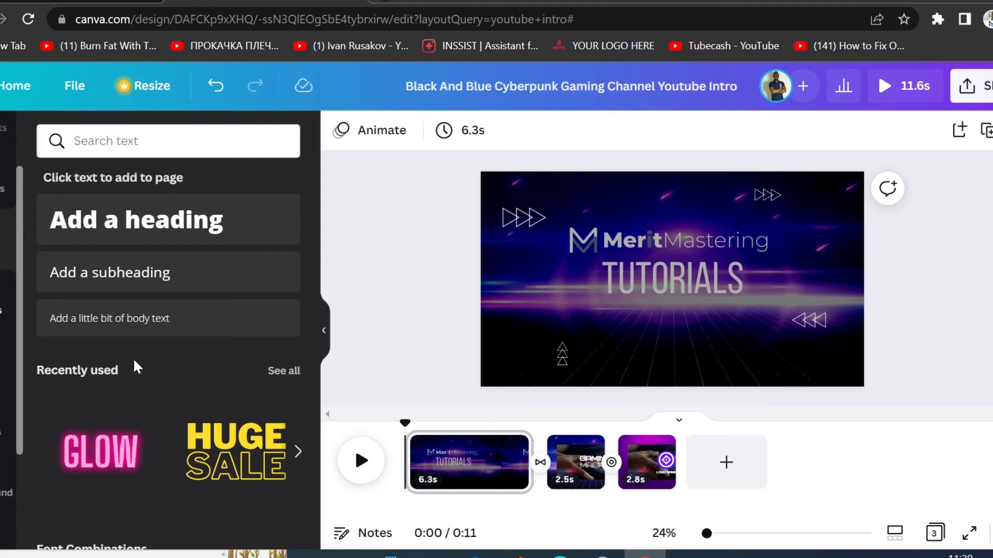
scroll(111, 398, "down", 3)
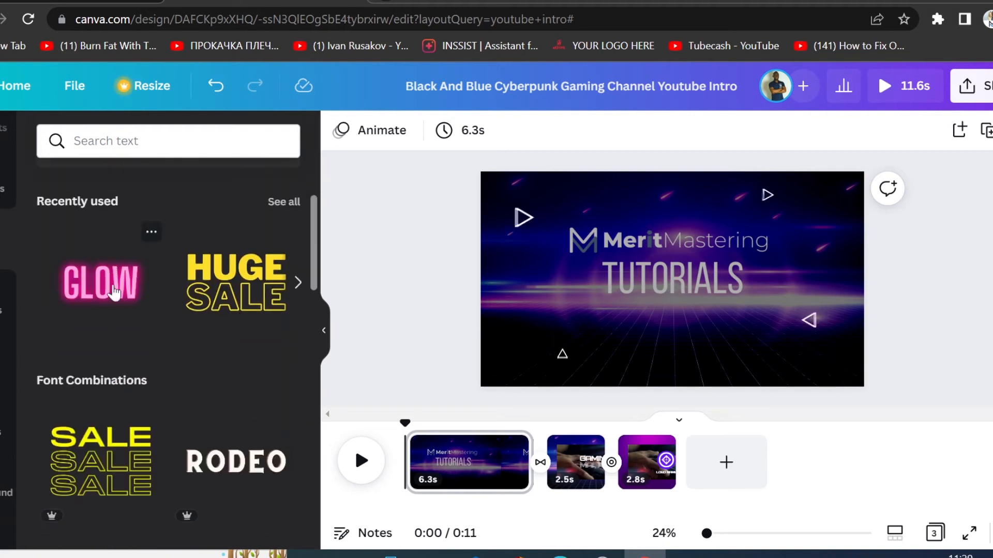
scroll(155, 351, "down", 5)
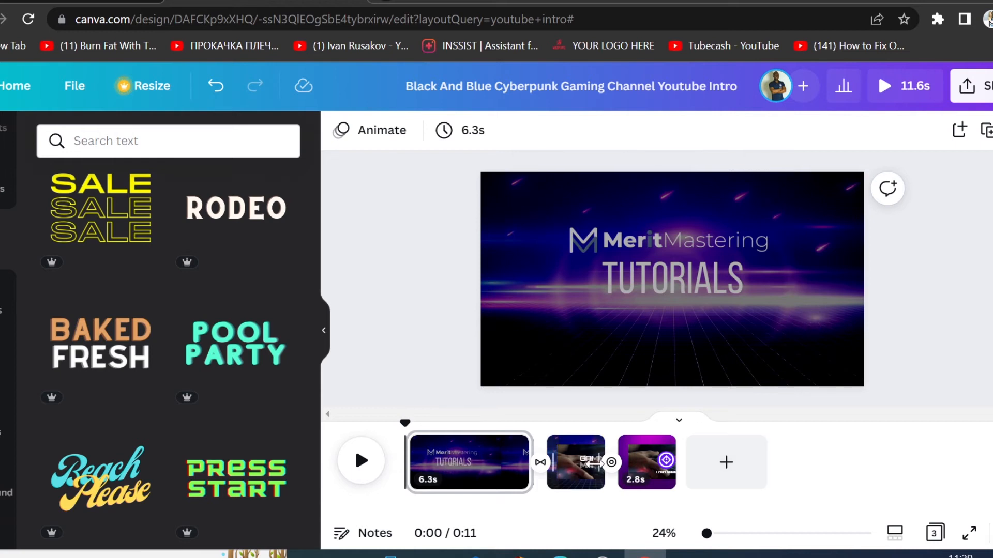
Duplicate the second page's outlined MAERIT text, place the copy below the video clip, and change it to WELCOME.
left_click(583, 470)
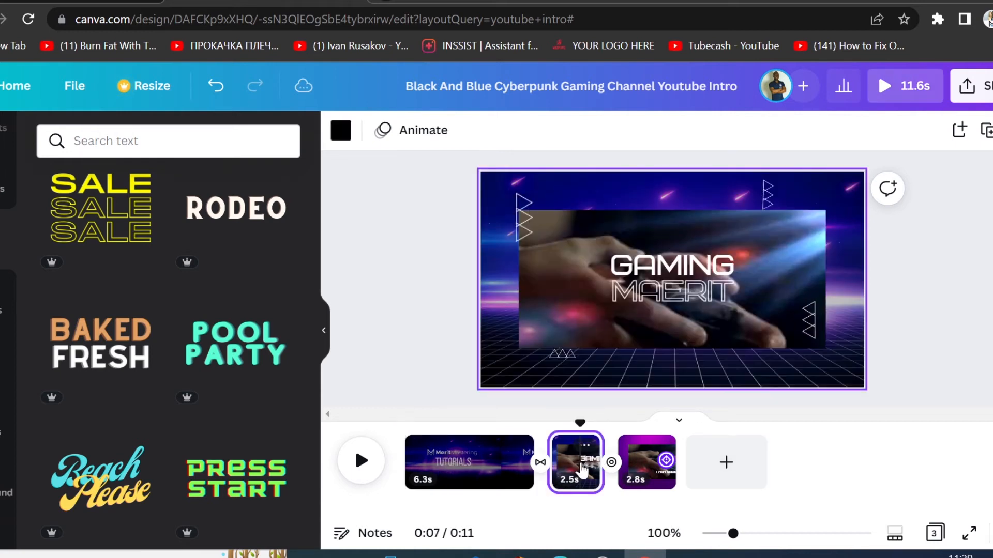
left_click(684, 277)
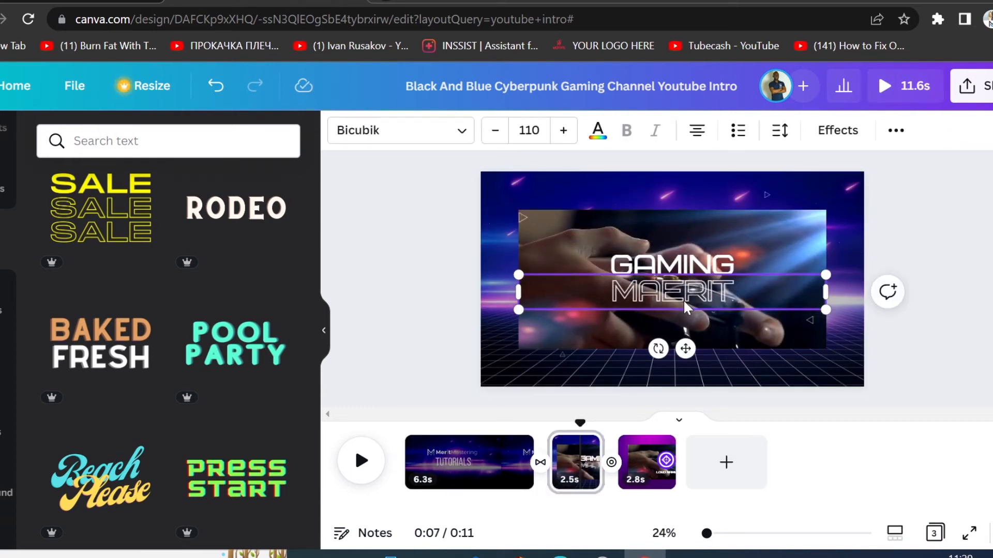
key("ctrl+d")
left_click_drag(685, 289, 669, 364)
double_click(671, 369)
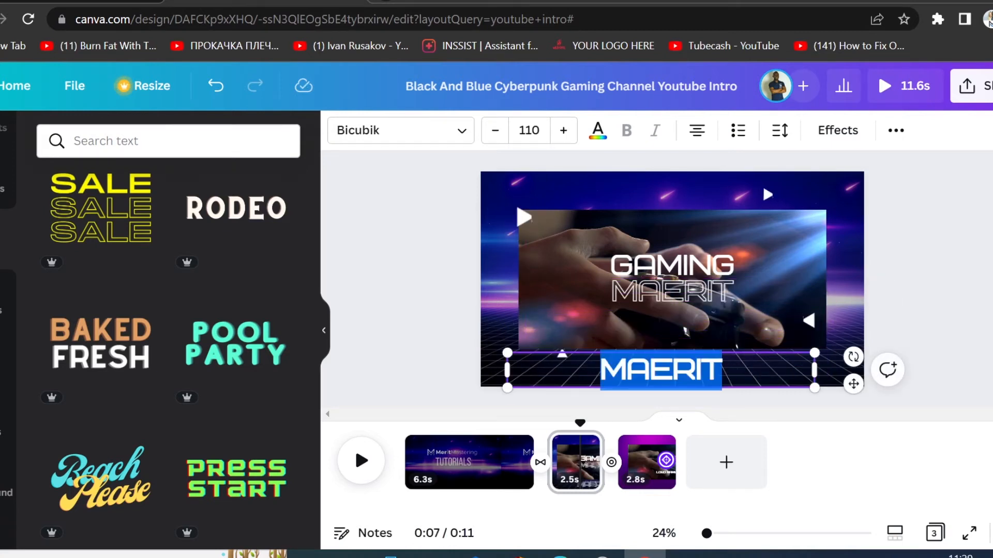
type("WELCOME")
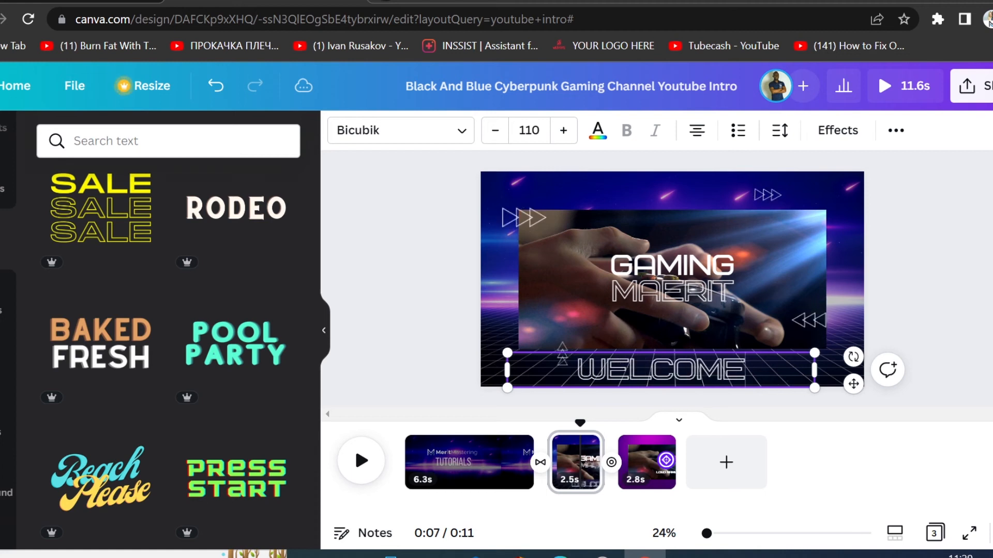
Change the outlined text under GAMING to MERIT and centre the WELCOME text horizontally below the clip.
left_click(699, 296)
double_click(700, 295)
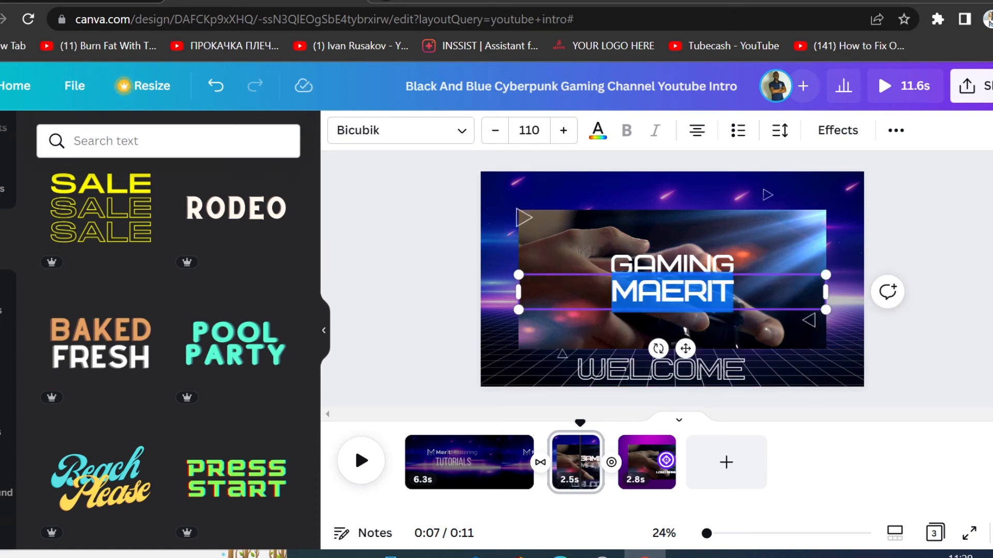
type("MERIT")
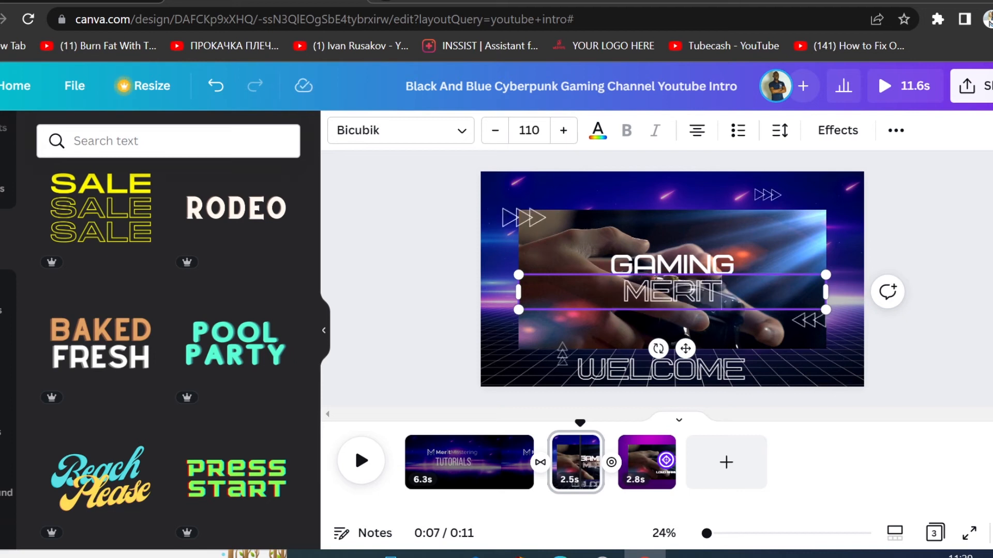
left_click(818, 365)
left_click(691, 371)
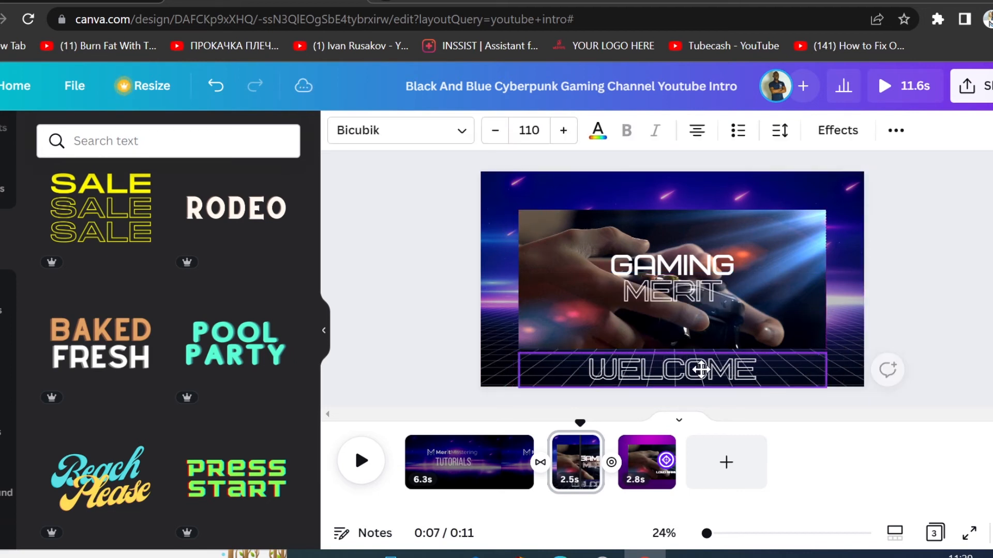
left_click(947, 398)
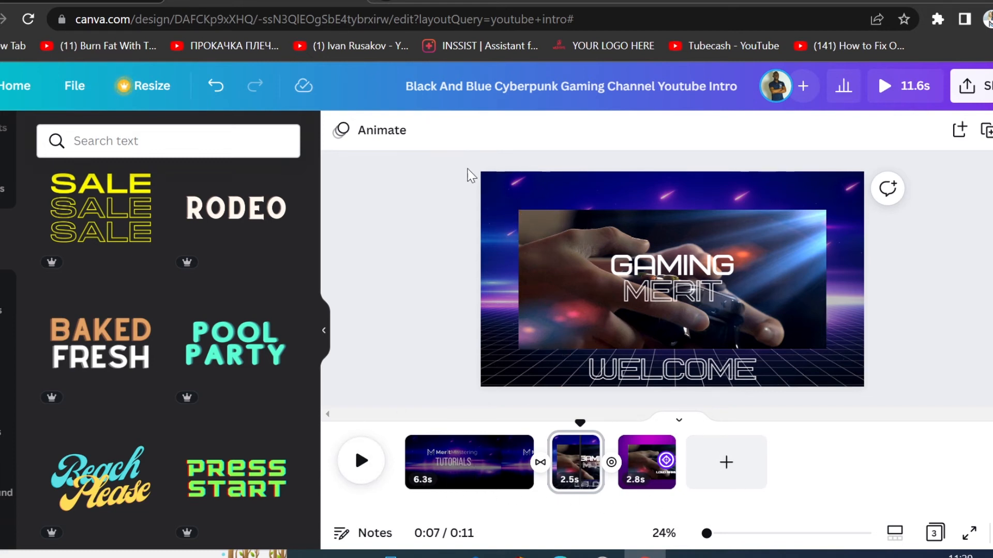
Open the design's download options for MP4 Video and examine the page selection list.
left_click(972, 86)
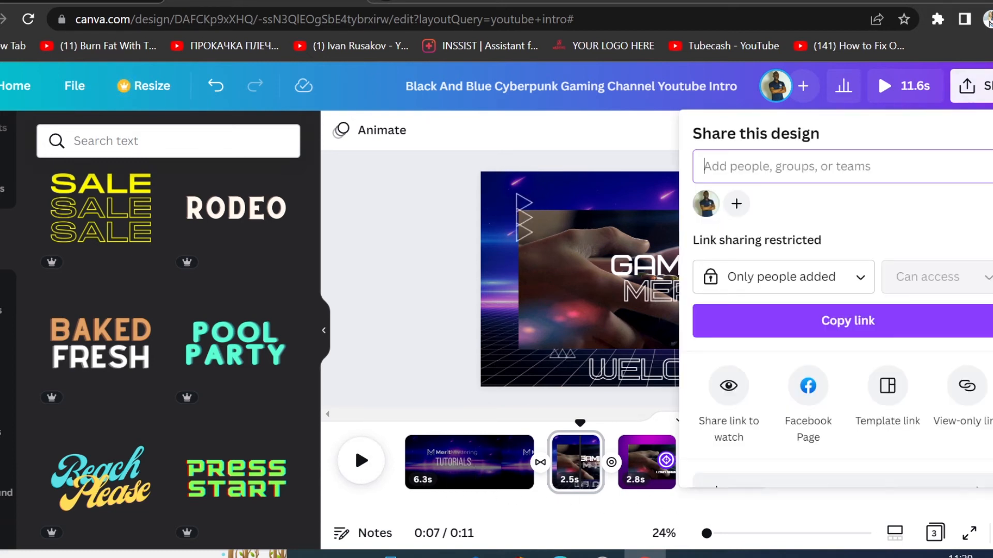
left_click(416, 369)
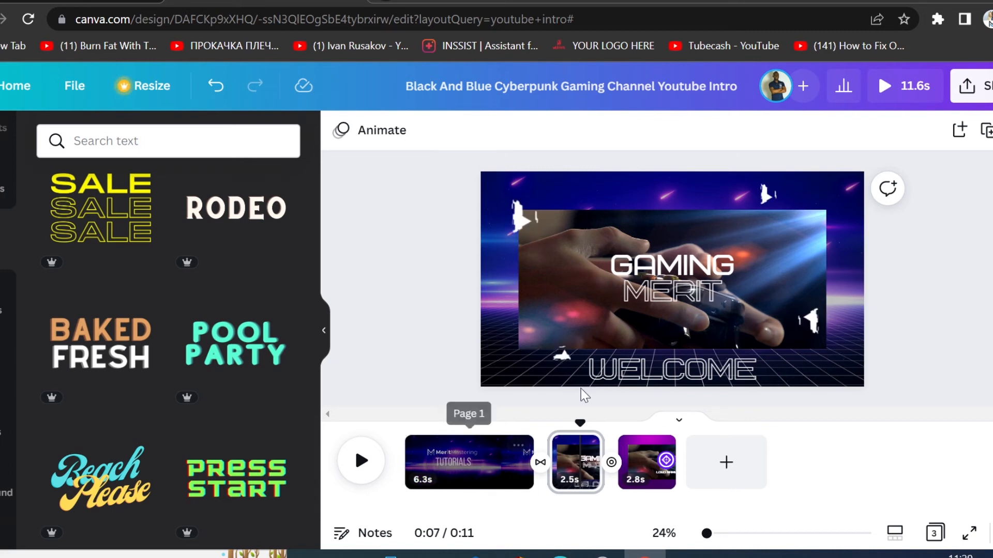
left_click(988, 91)
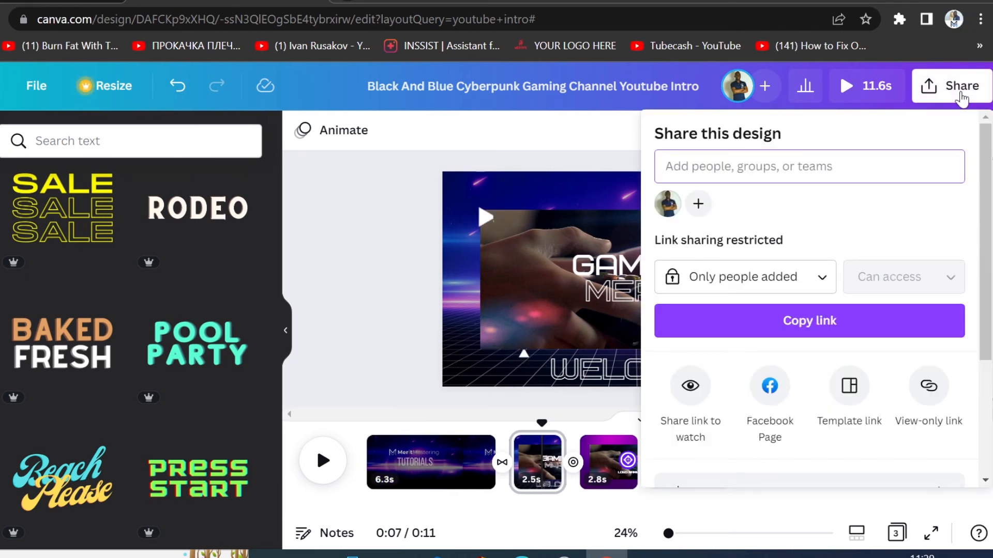
scroll(931, 310, "down", 3)
left_click(930, 320)
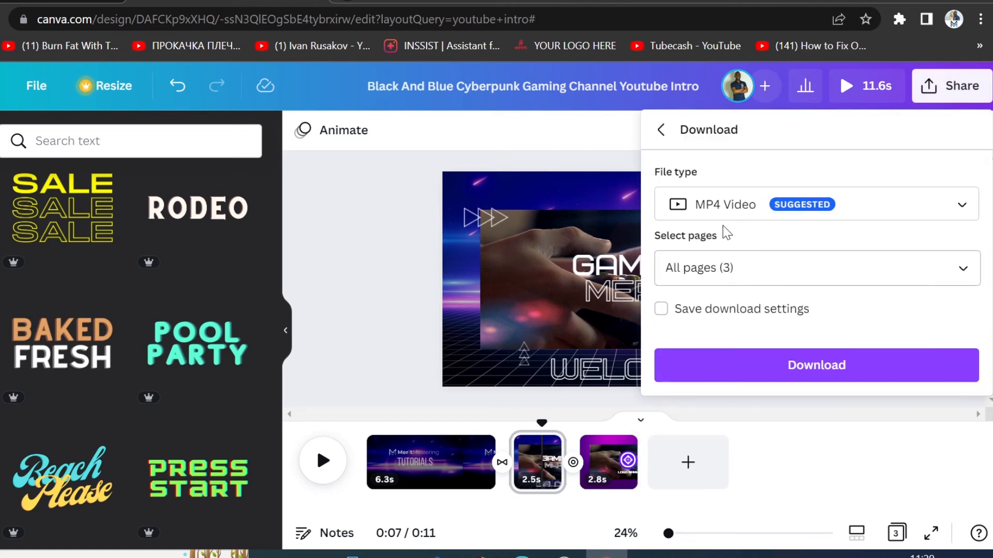
left_click(963, 277)
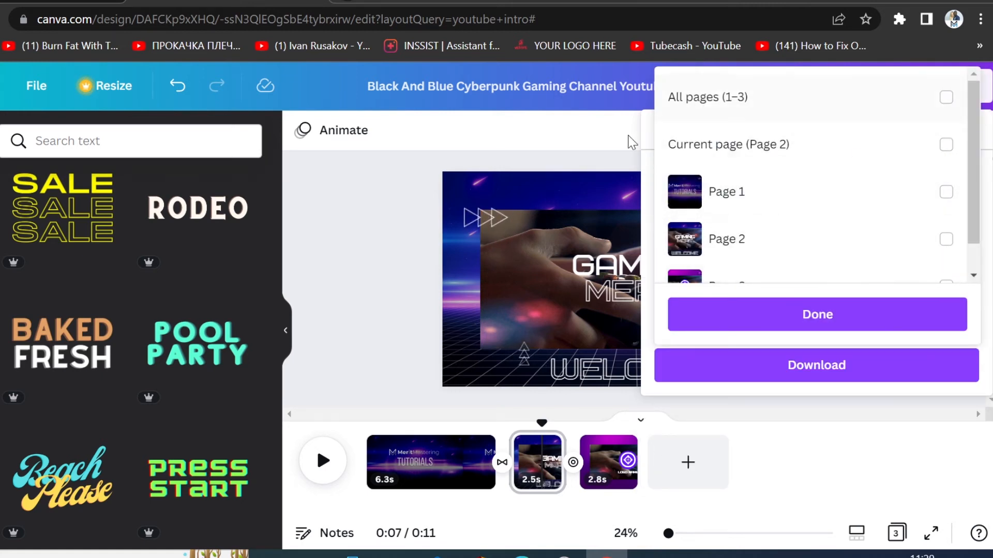
Close the download options without downloading and display the design's first page.
left_click(431, 242)
left_click(433, 254)
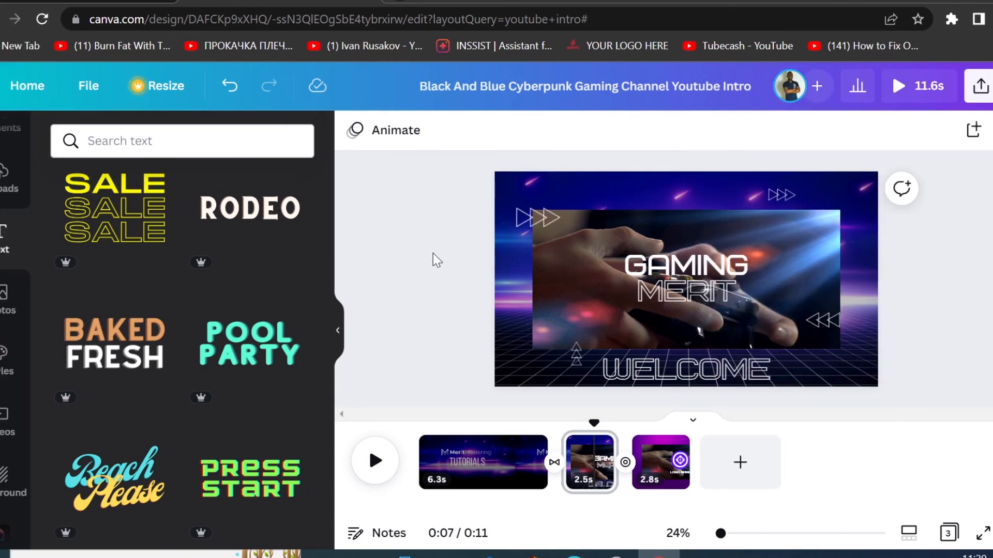
left_click(483, 462)
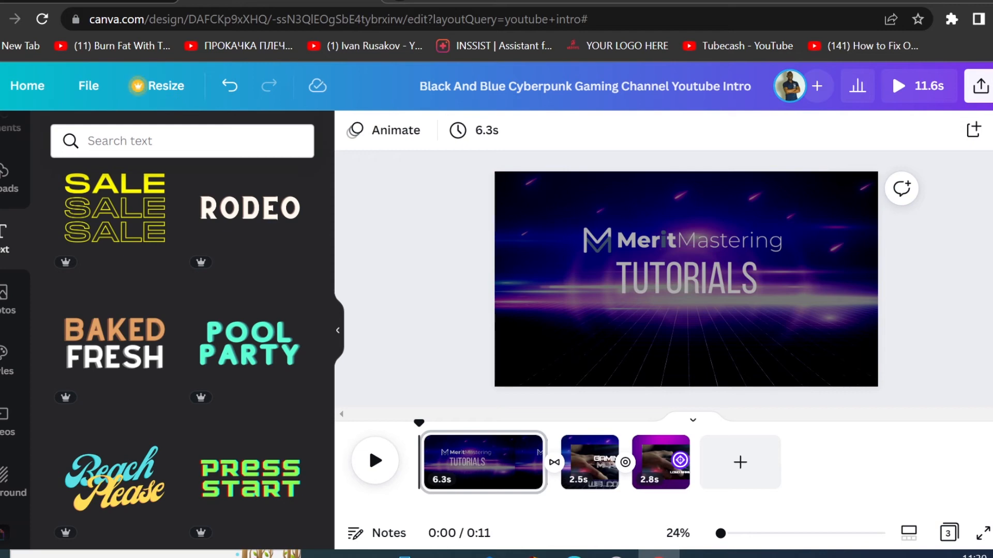
Go to the template search results for "thumbnails" and examine the range of available thumbnail designs.
left_click(17, 72)
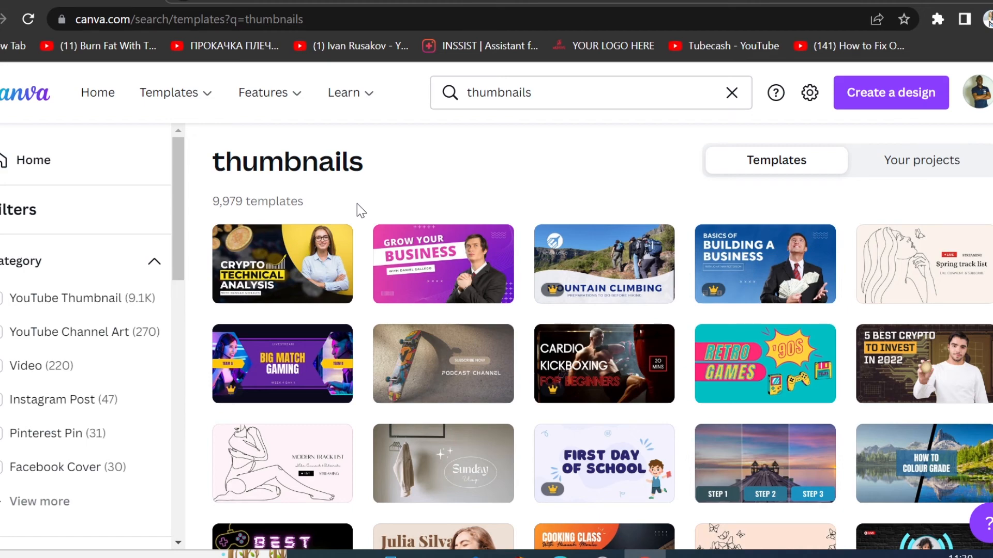
scroll(357, 203, "down", 10)
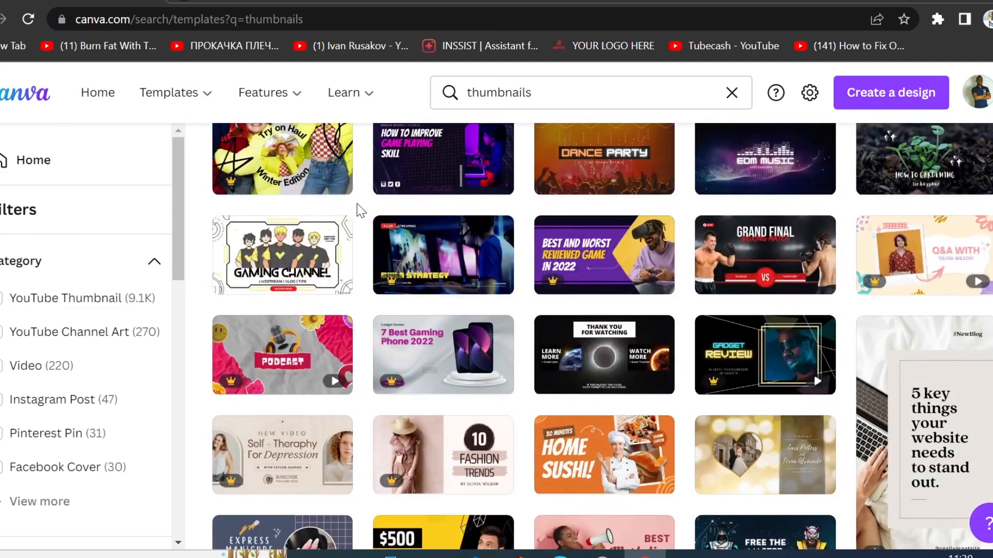
scroll(356, 204, "down", 3)
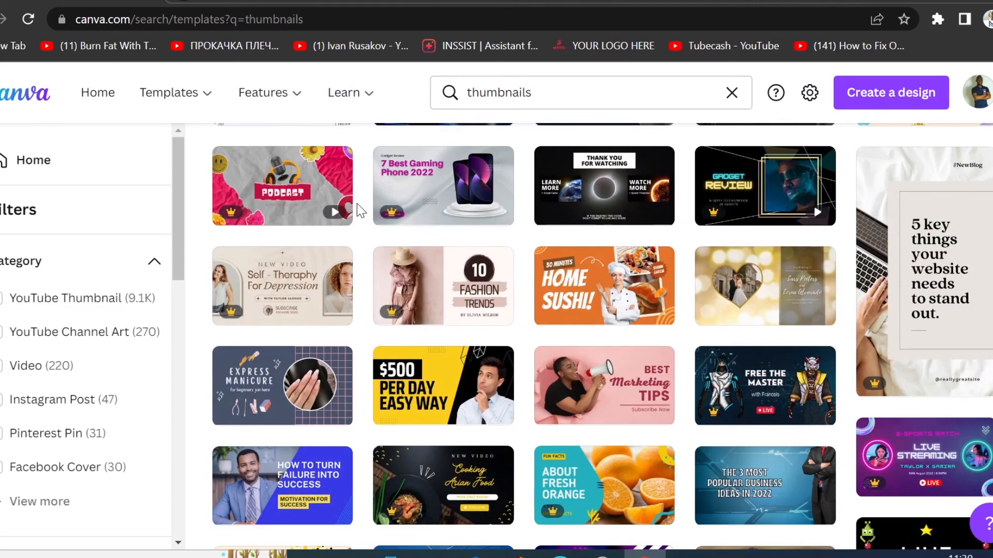
scroll(357, 203, "down", 8)
scroll(358, 203, "down", 4)
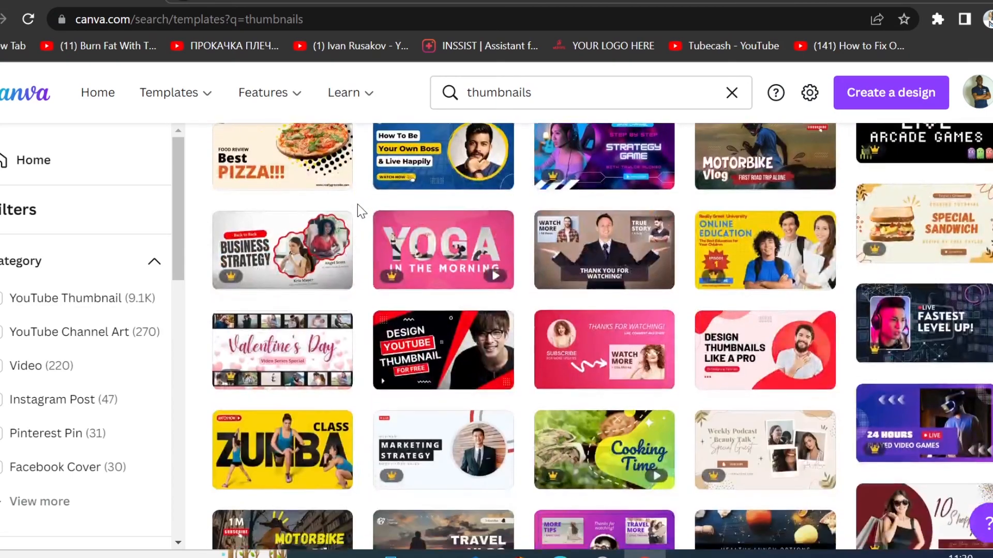
scroll(357, 204, "down", 3)
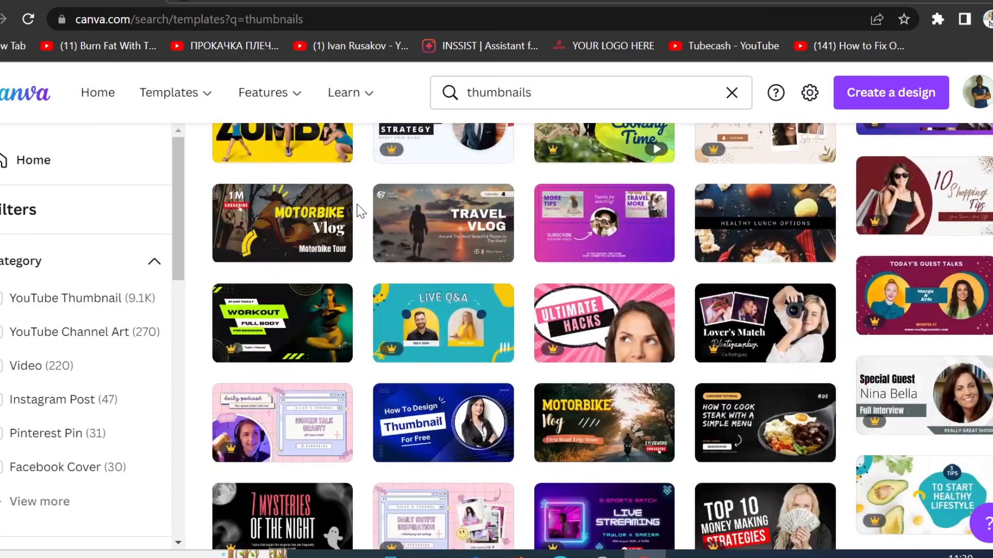
scroll(357, 204, "down", 4)
scroll(357, 203, "down", 6)
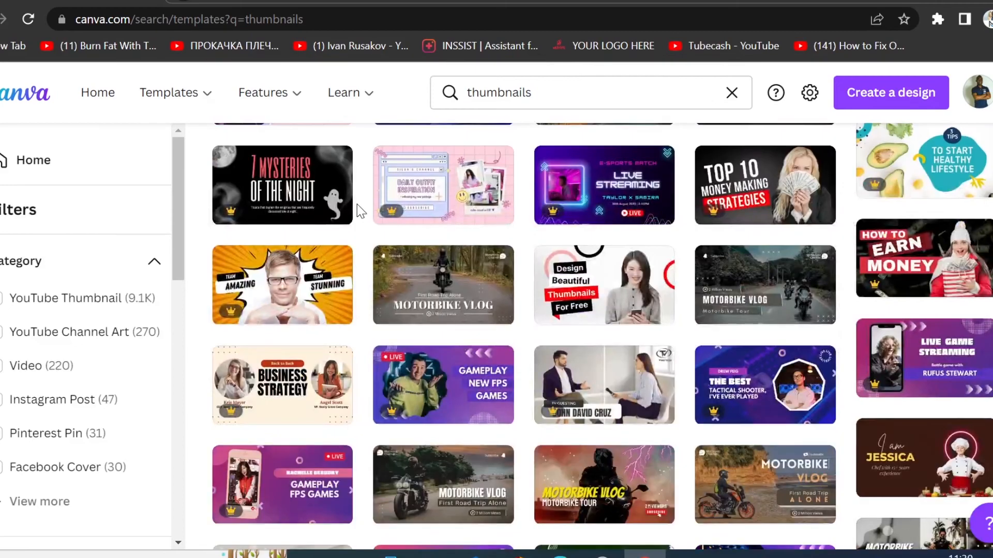